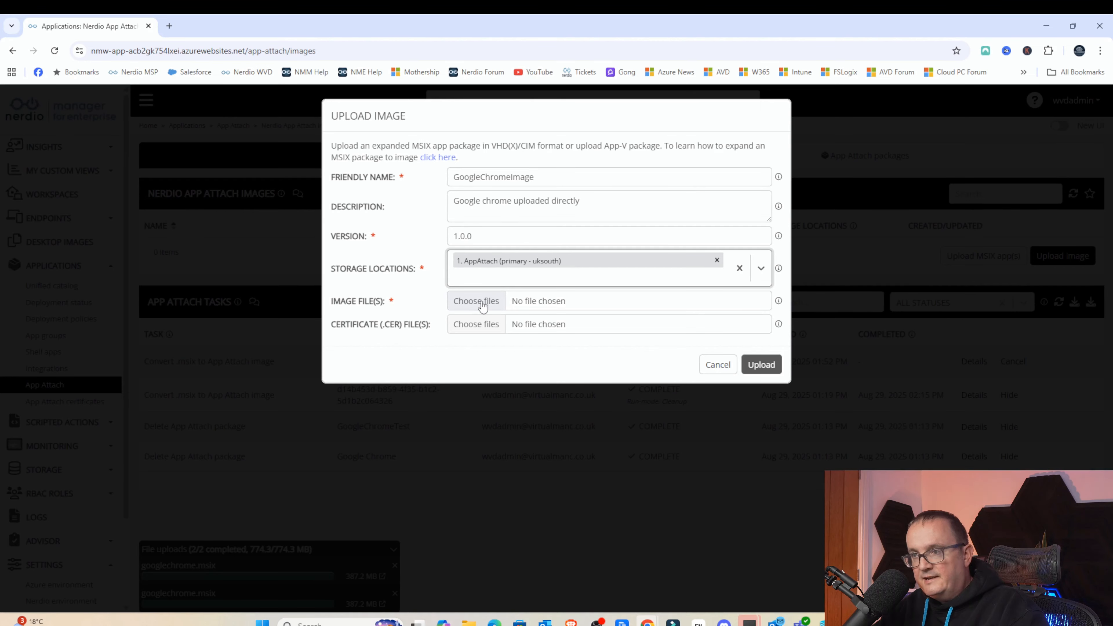
Choose googlechrome.vhdx from the MSIX folder as the image file for the GoogleChromeImage upload
left_click(479, 324)
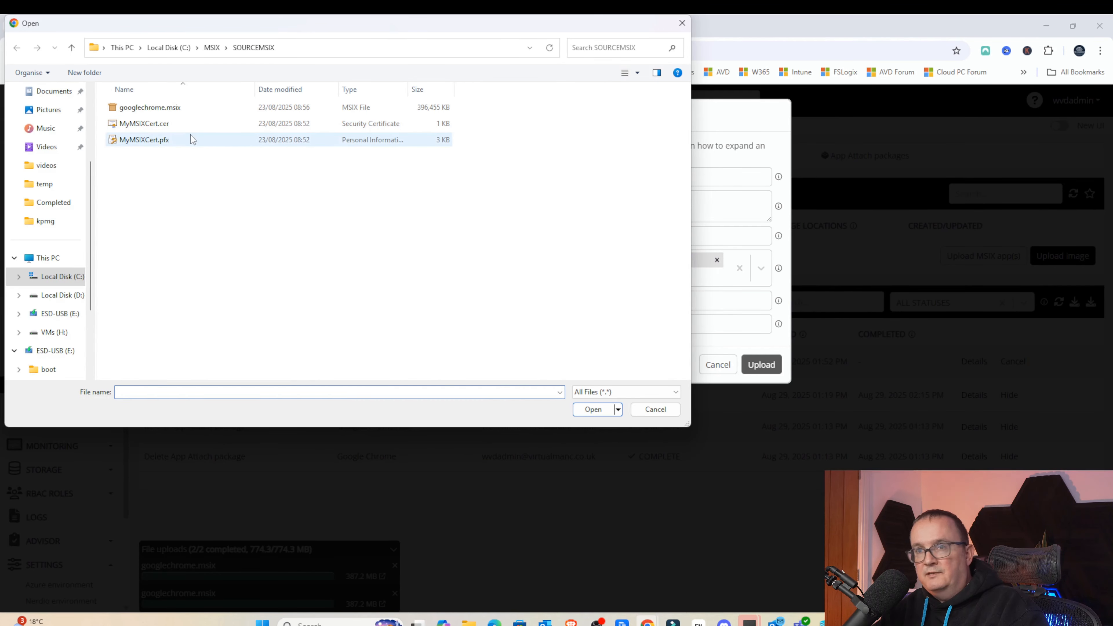
left_click(212, 47)
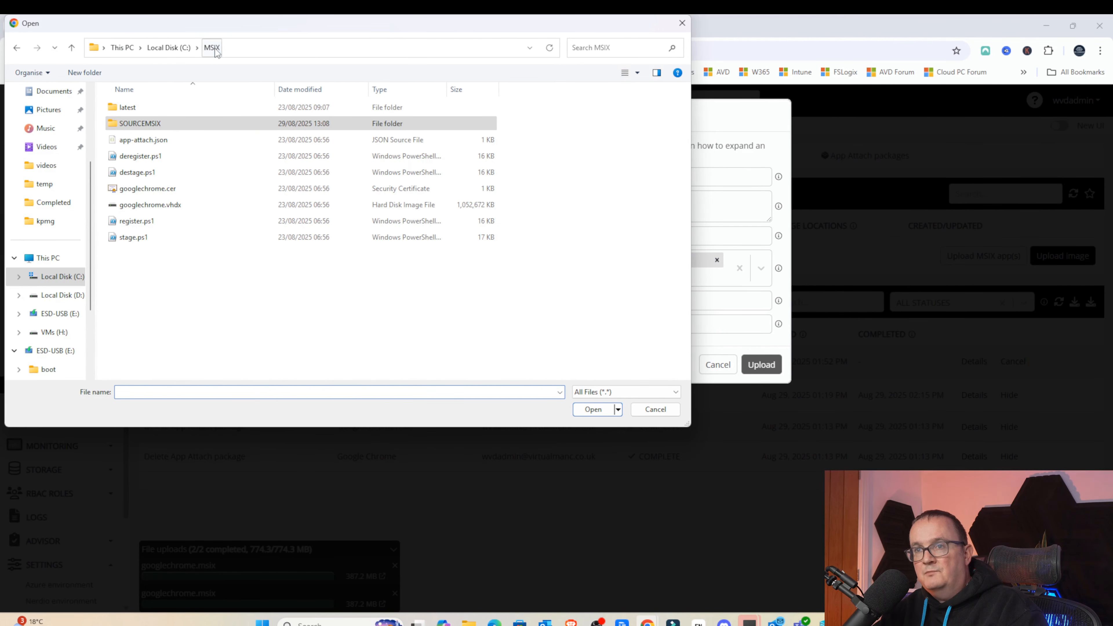
double_click(191, 205)
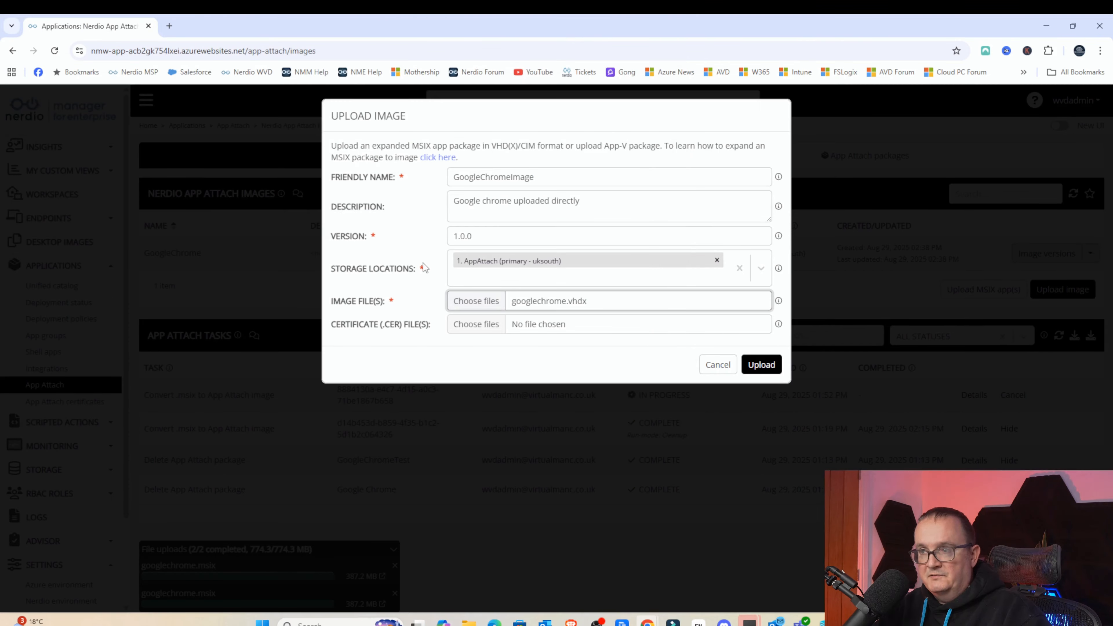
Attach googlechrome.cer as the certificate file and start uploading the image
left_click(465, 325)
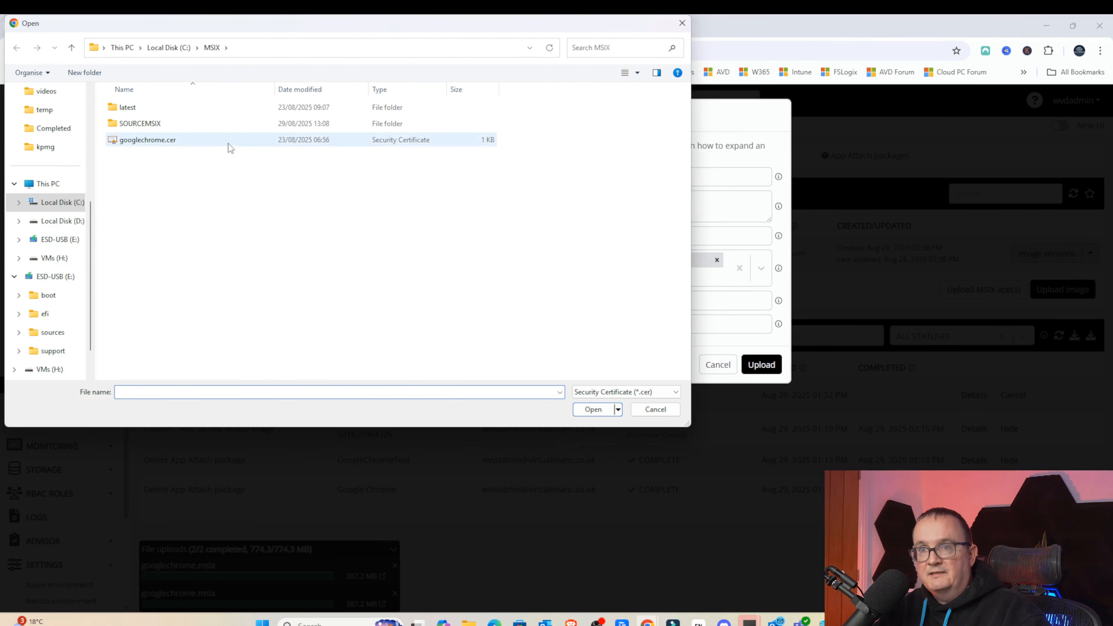
left_click(303, 141)
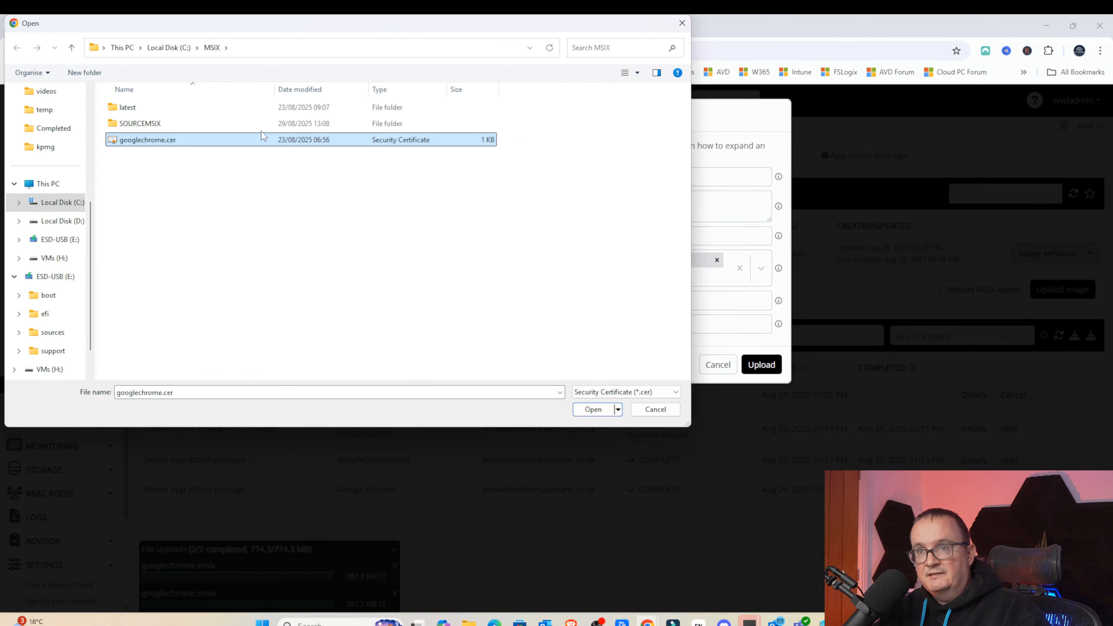
double_click(245, 140)
left_click(754, 360)
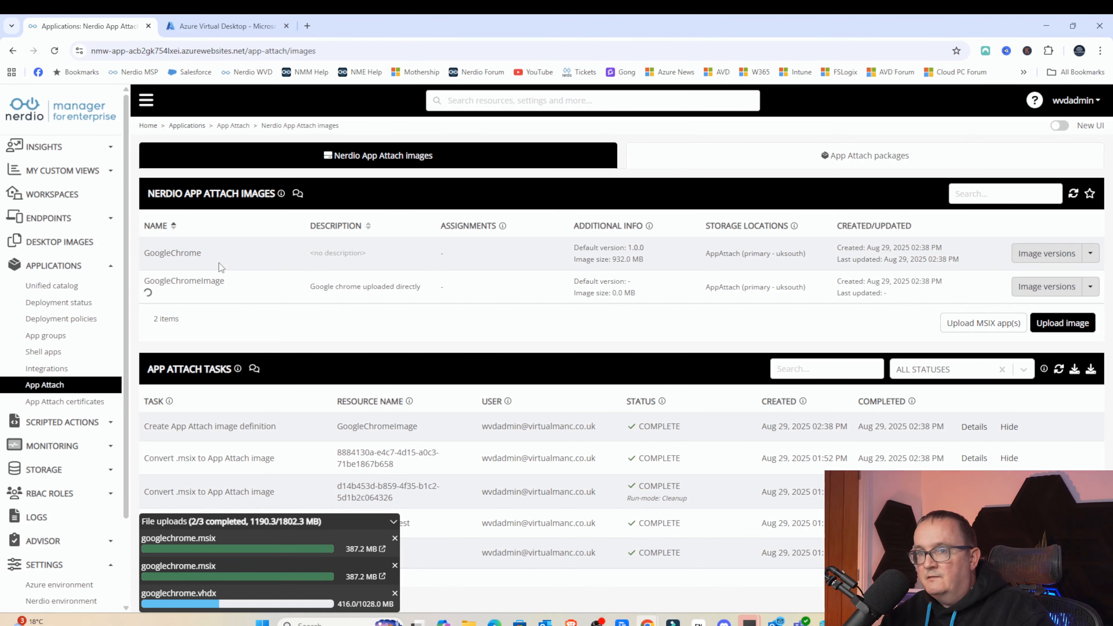
Inspect the GoogleChrome image's details and available version actions, and check the App Attach packages list
double_click(631, 257)
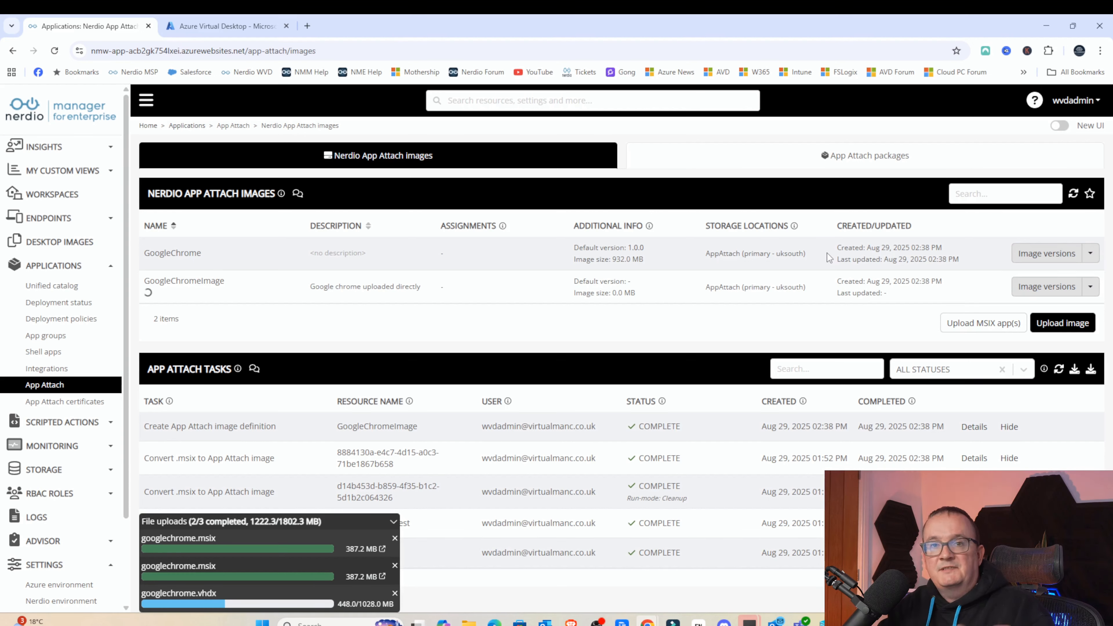
left_click(1090, 254)
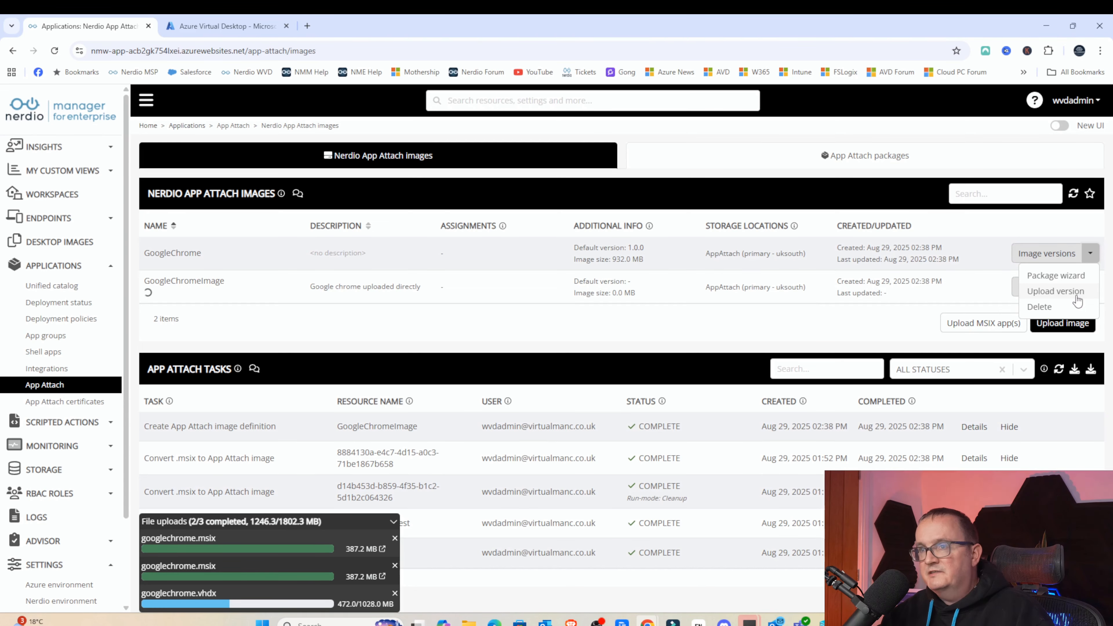
left_click(864, 166)
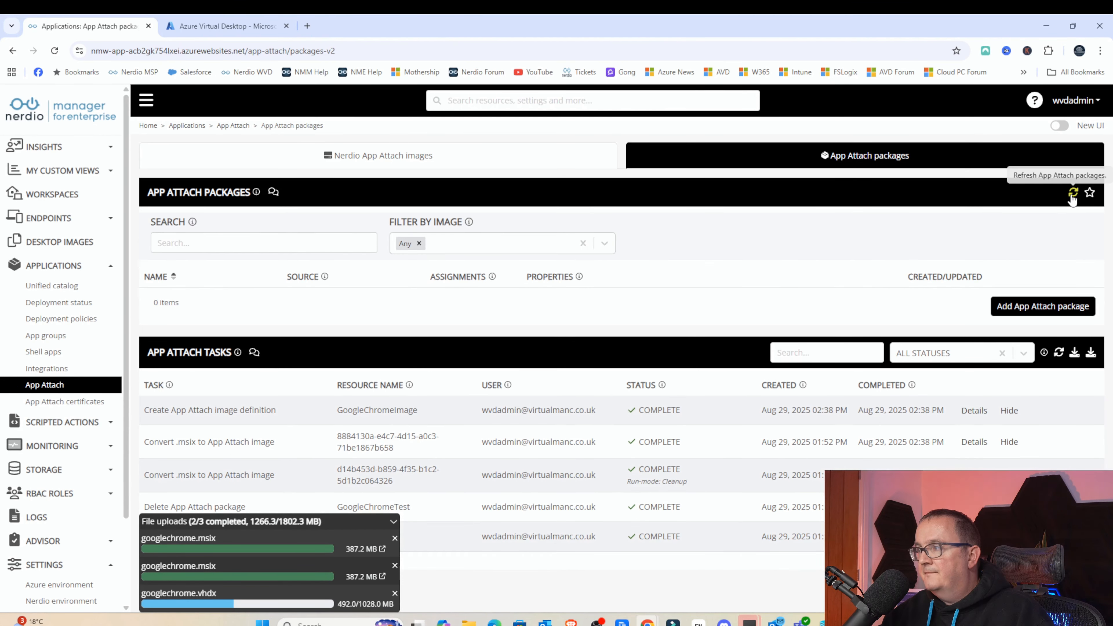
left_click(384, 160)
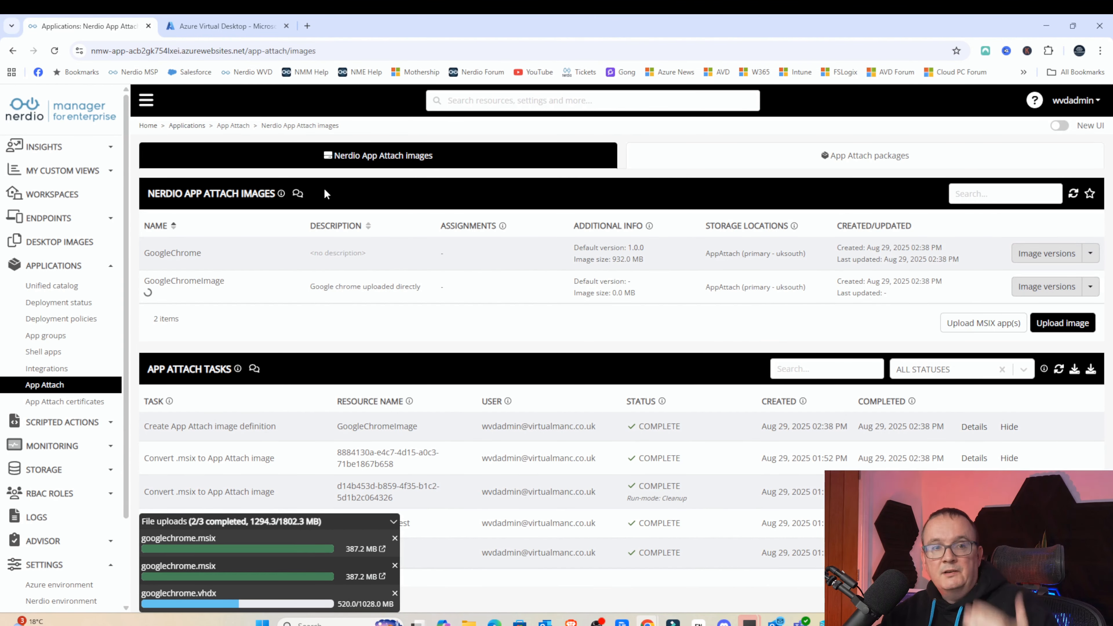
left_click(865, 155)
left_click(1042, 306)
left_click(706, 245)
left_click(505, 261)
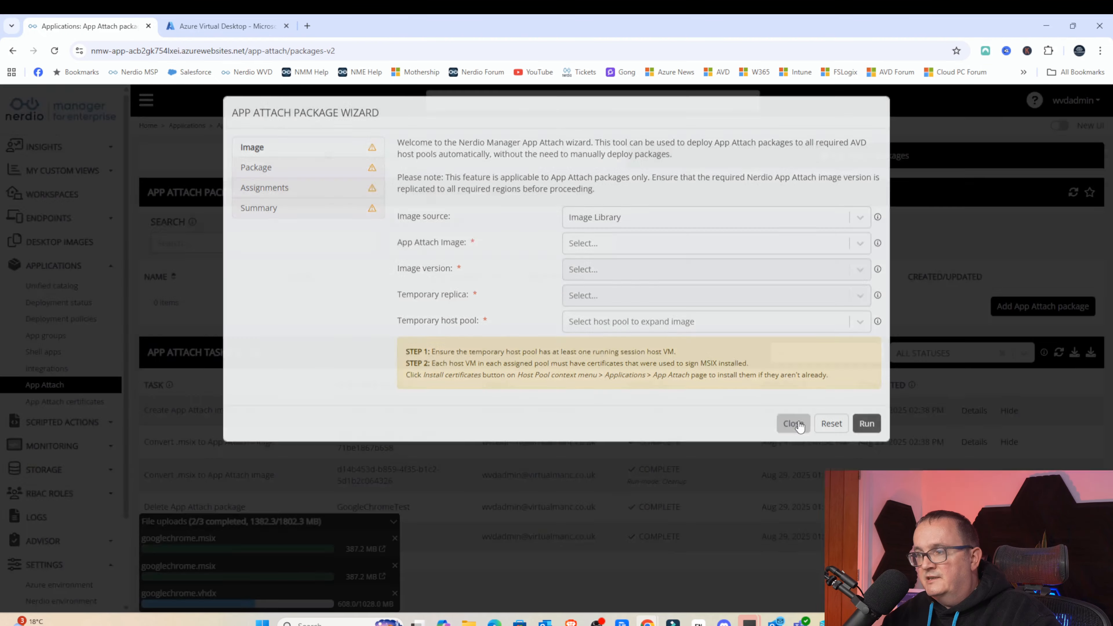
left_click(792, 425)
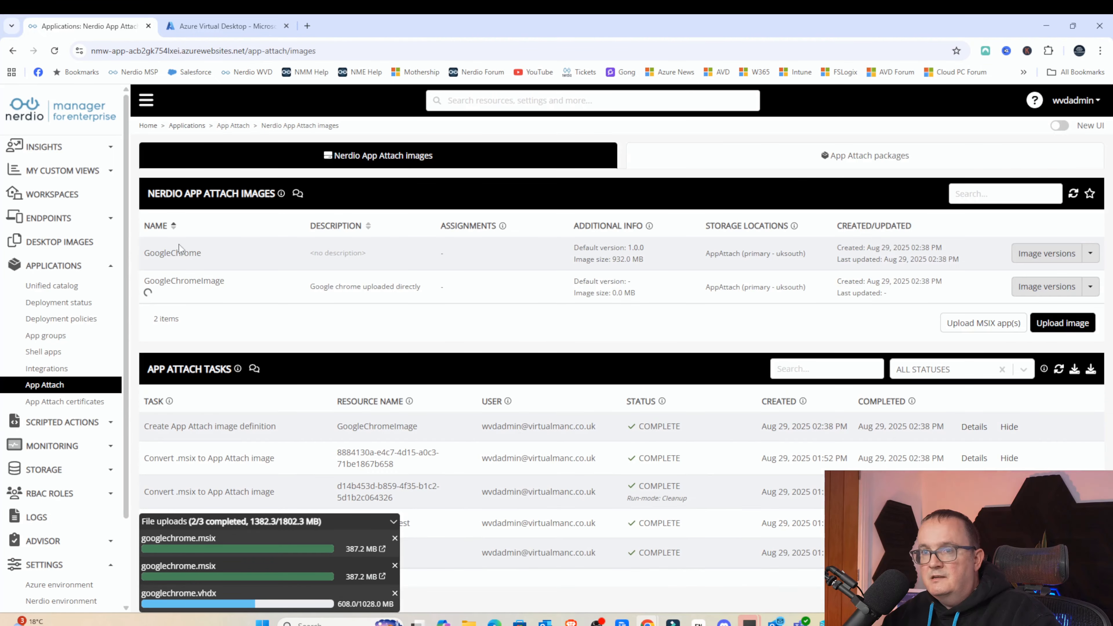
Begin a new App Attach package from the Image Library with the GoogleChrome image, using Multi-Session as the temporary host pool
left_click(697, 152)
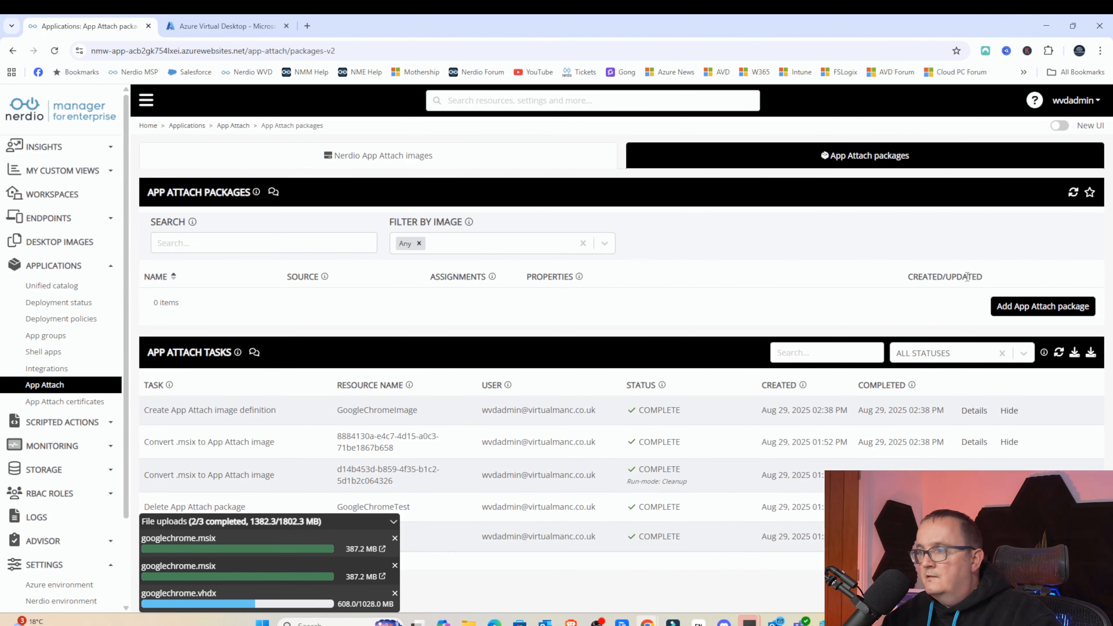
left_click(1025, 306)
left_click(608, 231)
left_click(602, 251)
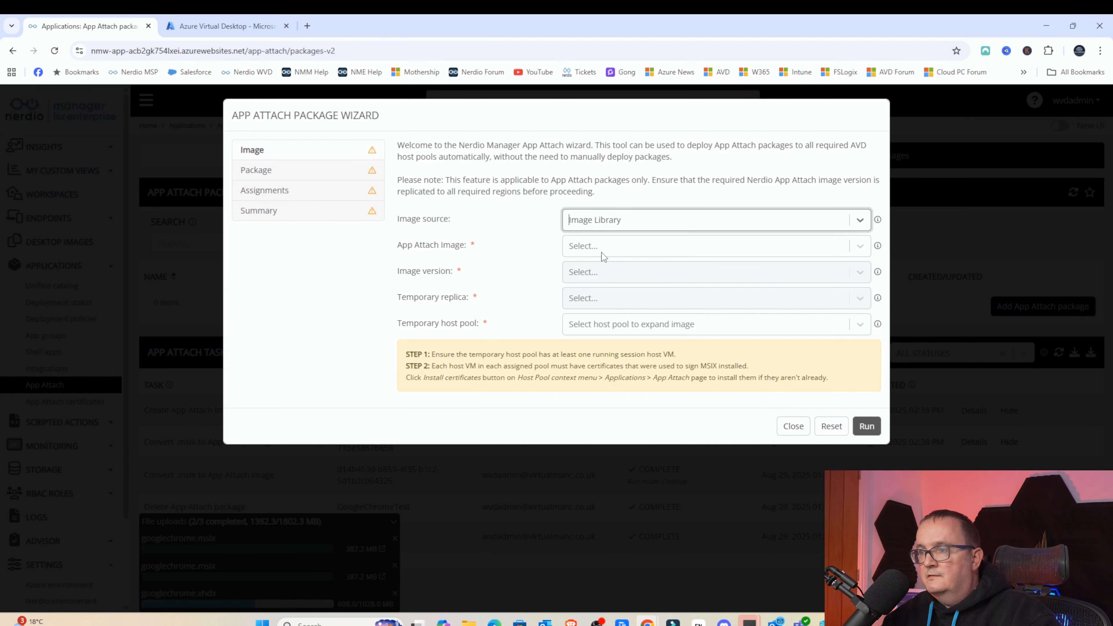
left_click(602, 252)
left_click(601, 276)
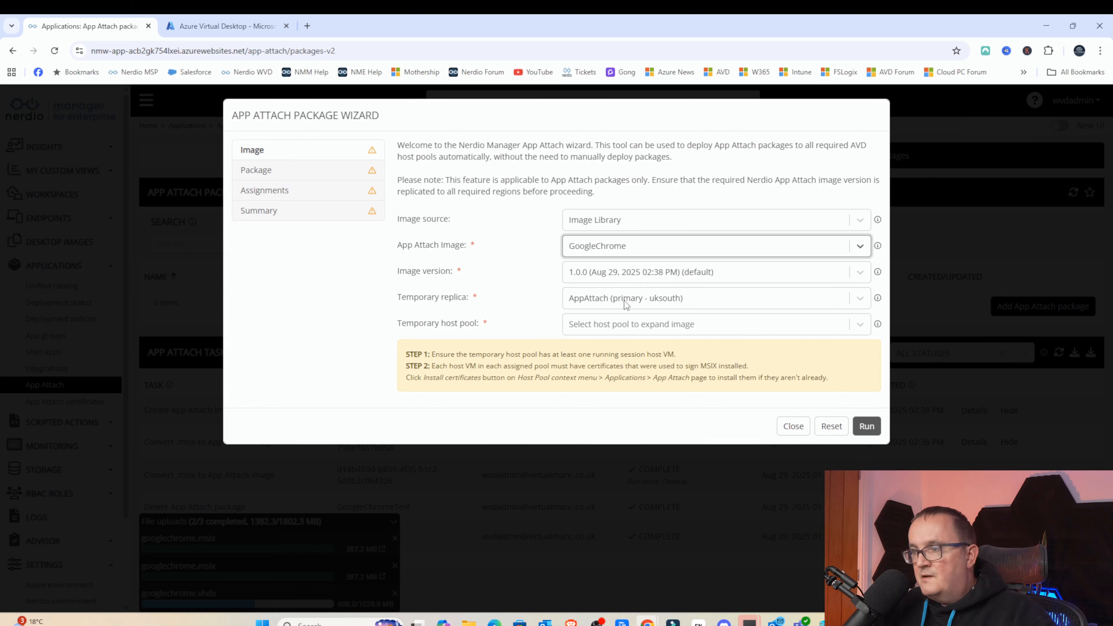
left_click(577, 326)
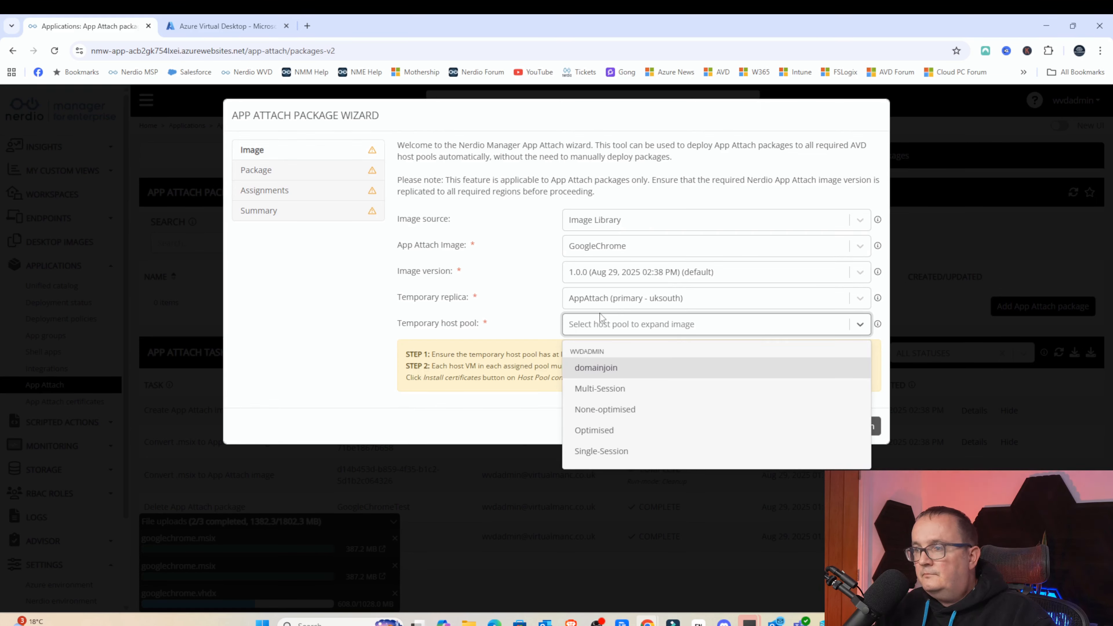
left_click(632, 386)
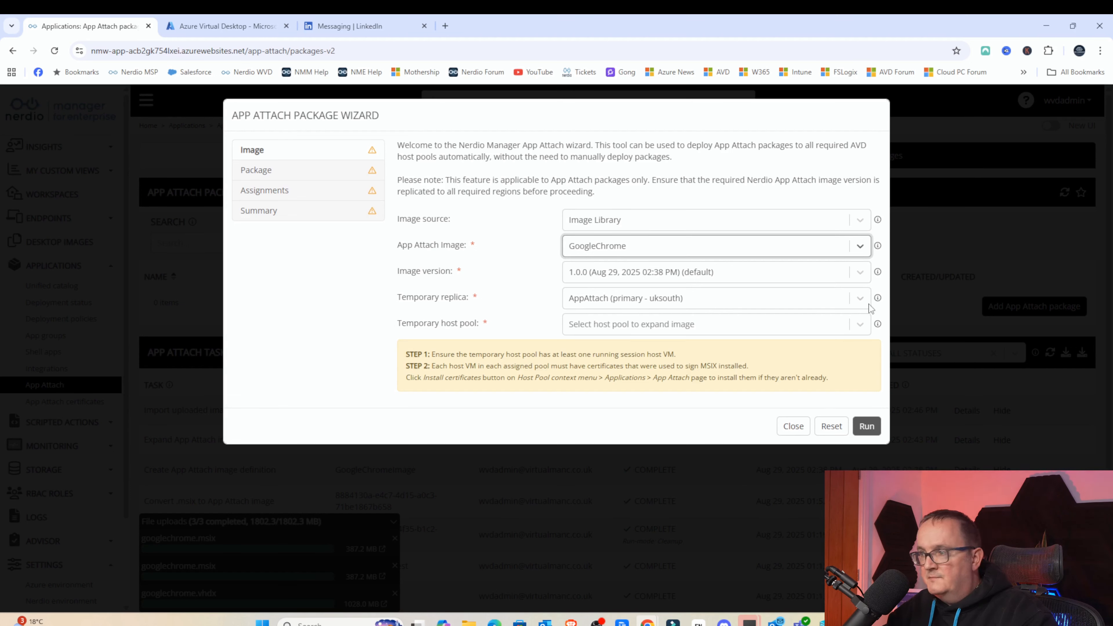
Set the temporary host pool to Optimised and run the package wizard's image expansion
mouse_move(878, 299)
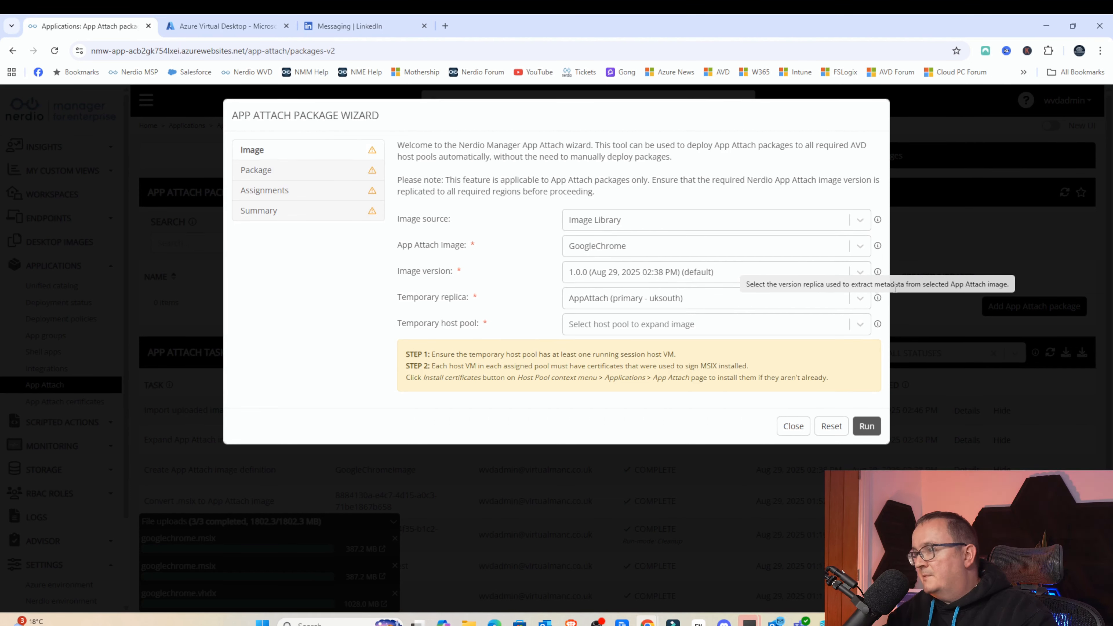
left_click(706, 324)
left_click(613, 349)
left_click(867, 426)
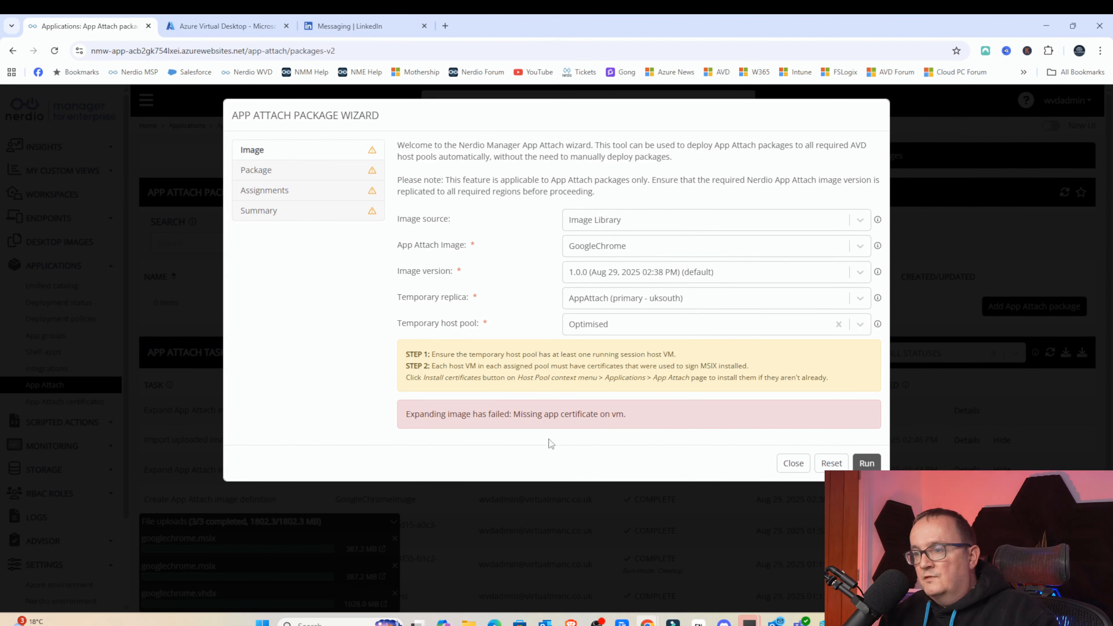
Read the wizard's image expansion error and its host pool prerequisites, and close the wizard
left_click_drag(441, 414, 613, 417)
left_click_drag(521, 417, 600, 420)
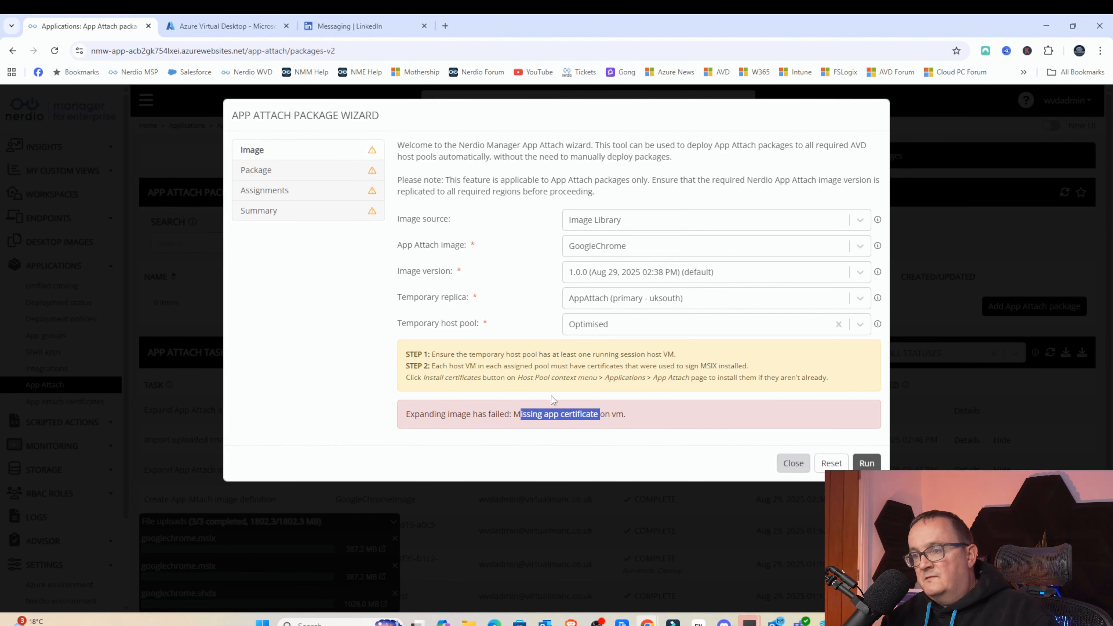
left_click_drag(527, 354, 712, 357)
left_click(470, 355)
left_click(793, 462)
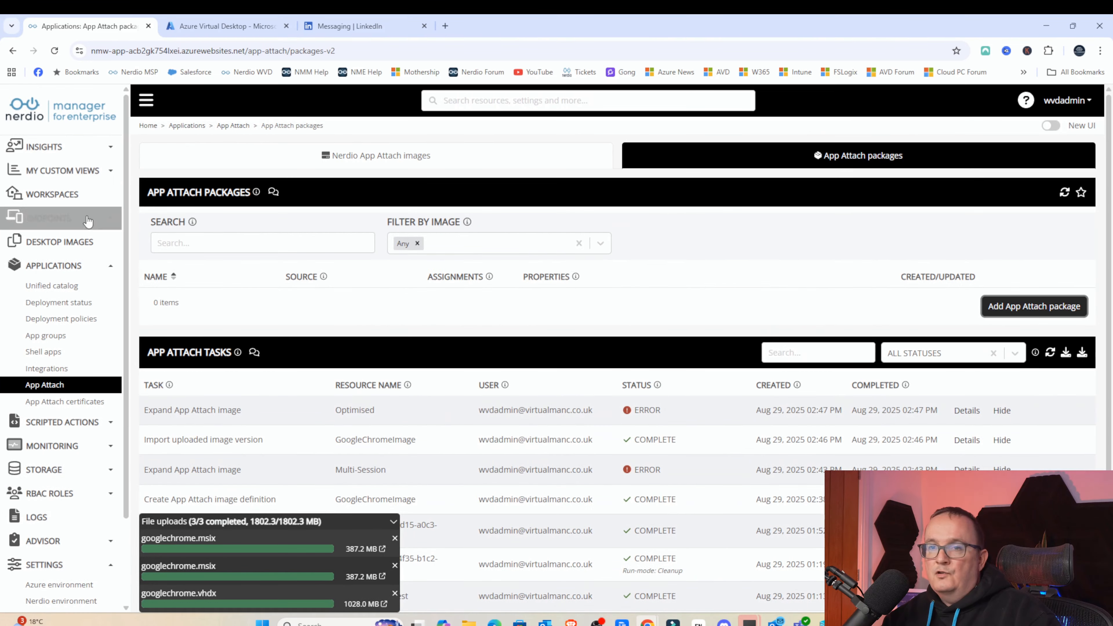
Review the dynamic host pools in the WVDADMIN workspace and look up the uploaded App Attach certificates
left_click(94, 202)
left_click(170, 224)
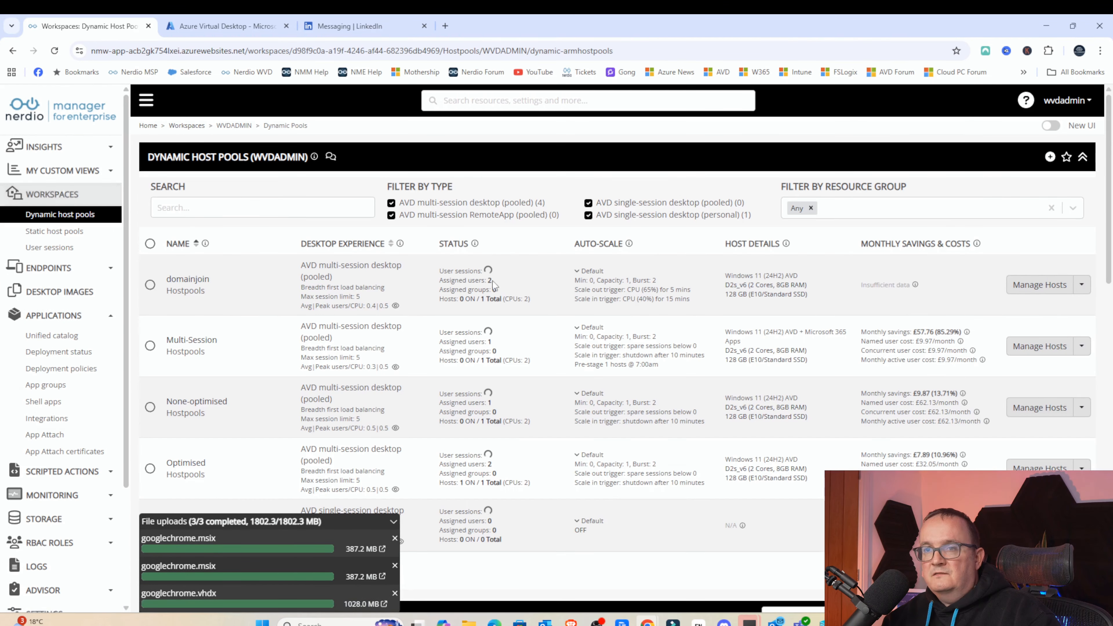
scroll(354, 328, "down", 1)
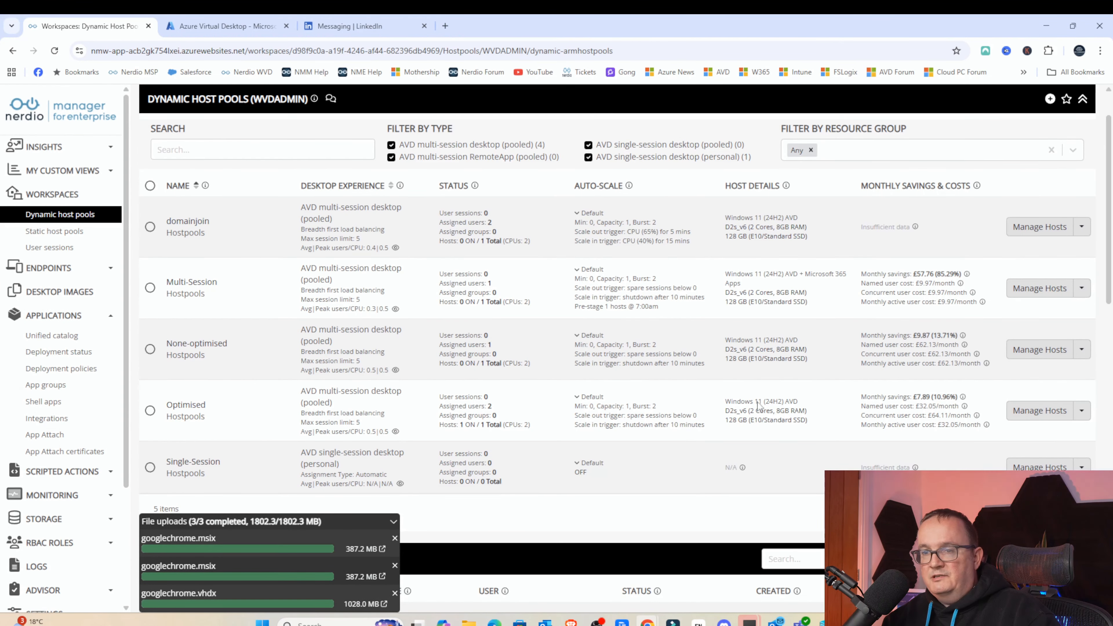
left_click(64, 451)
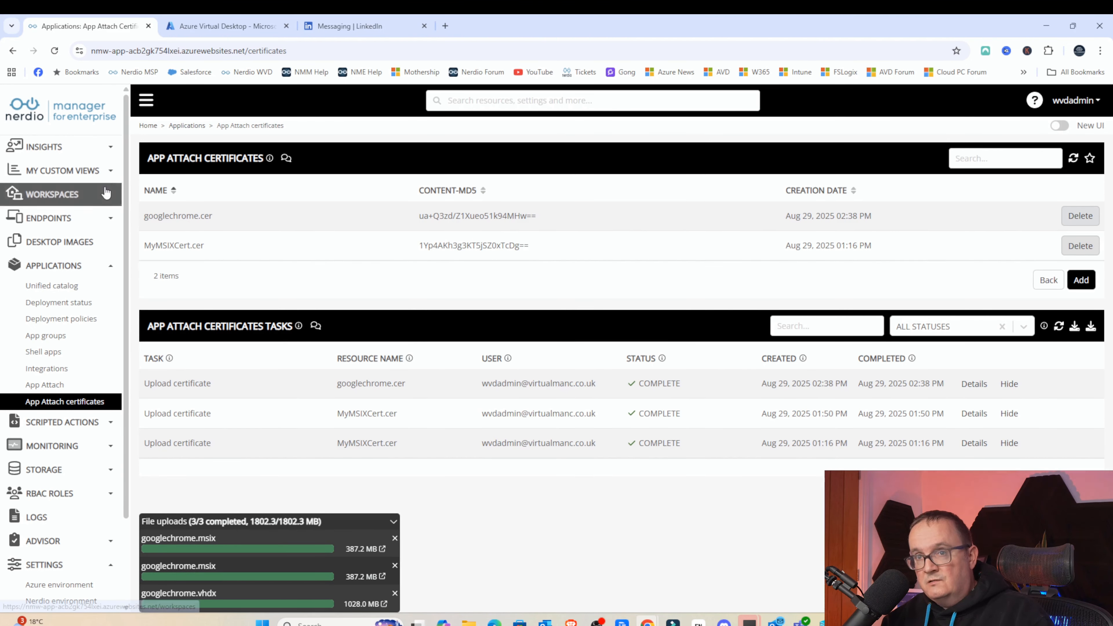
Try enabling Install App Attach certificates in the Optimised host pool's virtual machine settings, and discard the changes
left_click(109, 198)
left_click(175, 223)
scroll(276, 333, "down", 3)
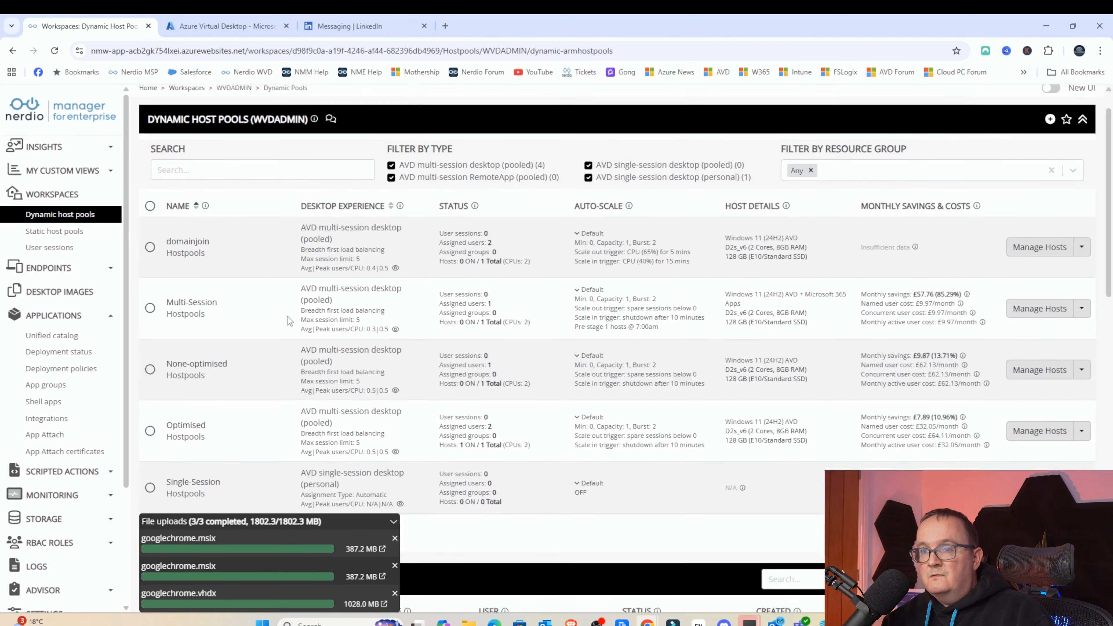
left_click(1082, 352)
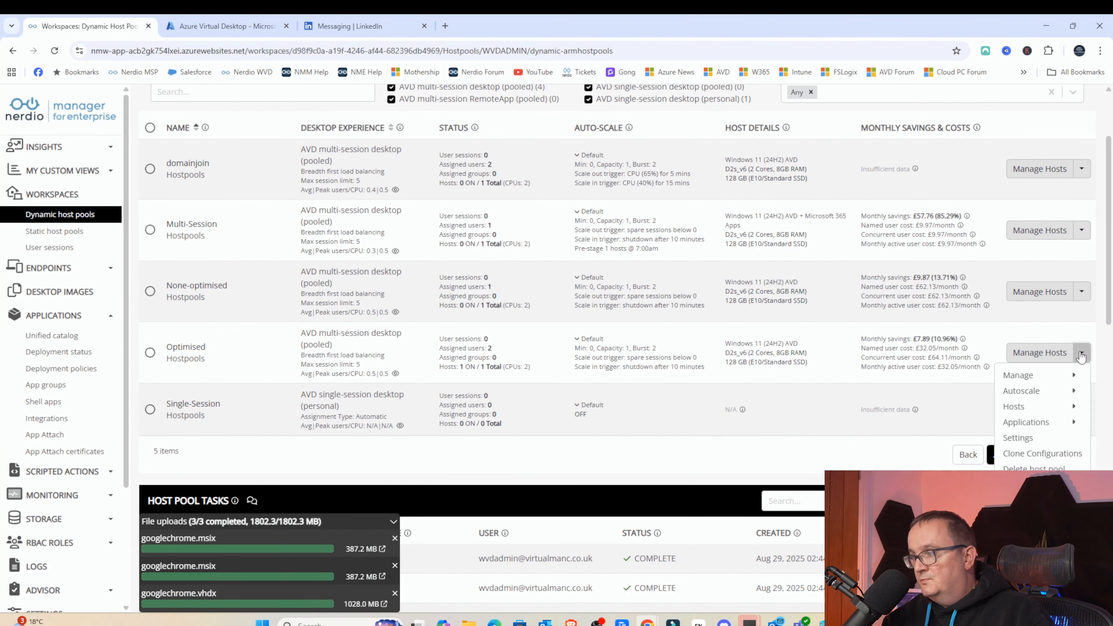
left_click(1017, 438)
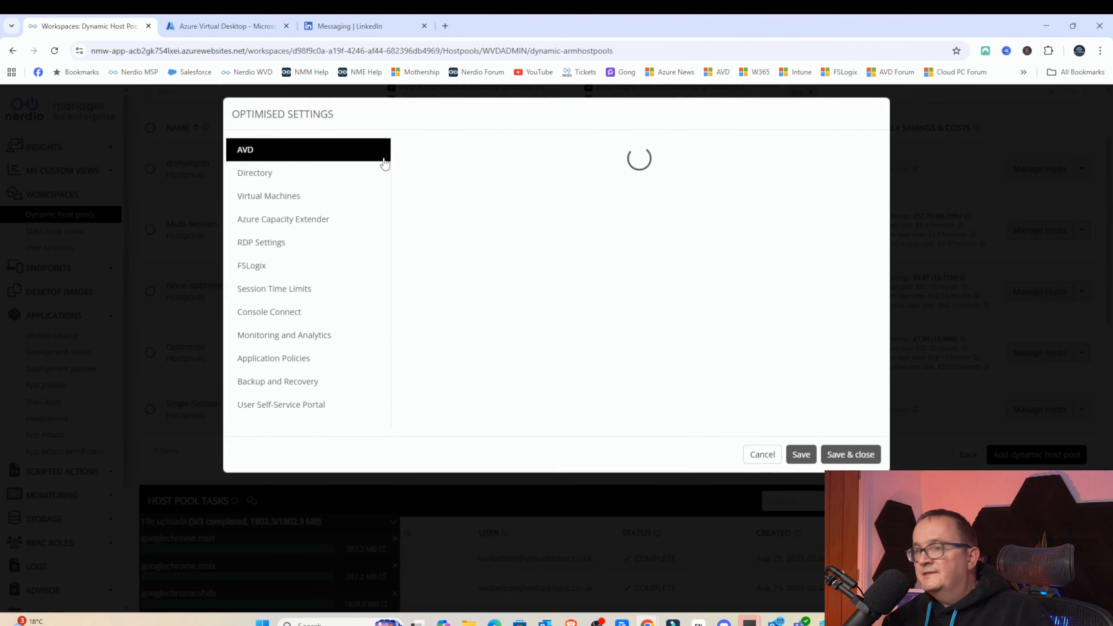
scroll(333, 219, "down", 5)
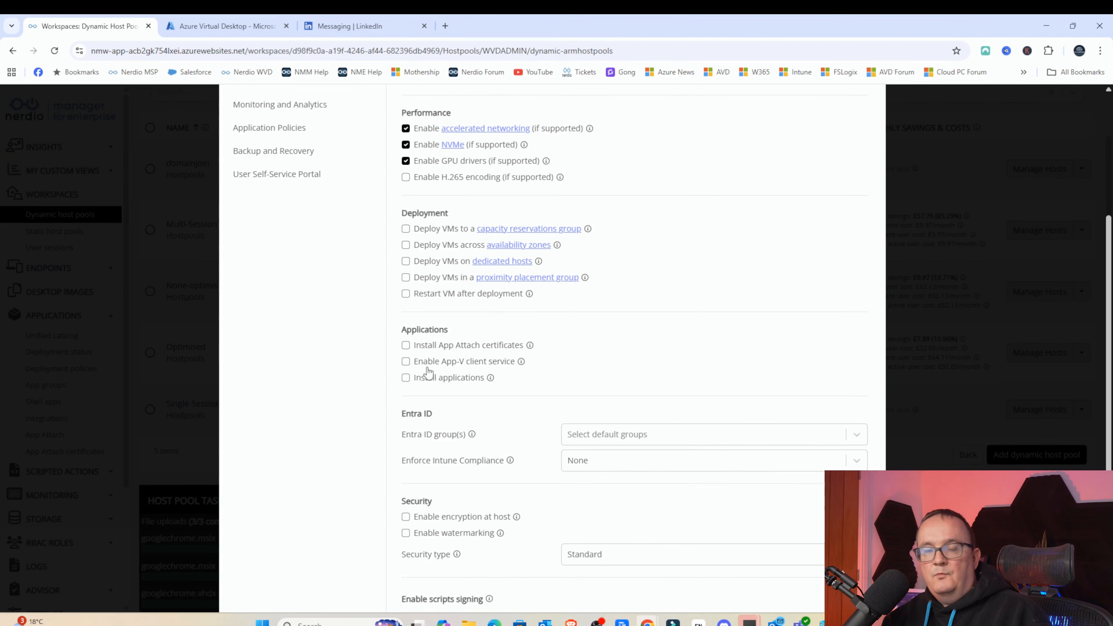
left_click(430, 348)
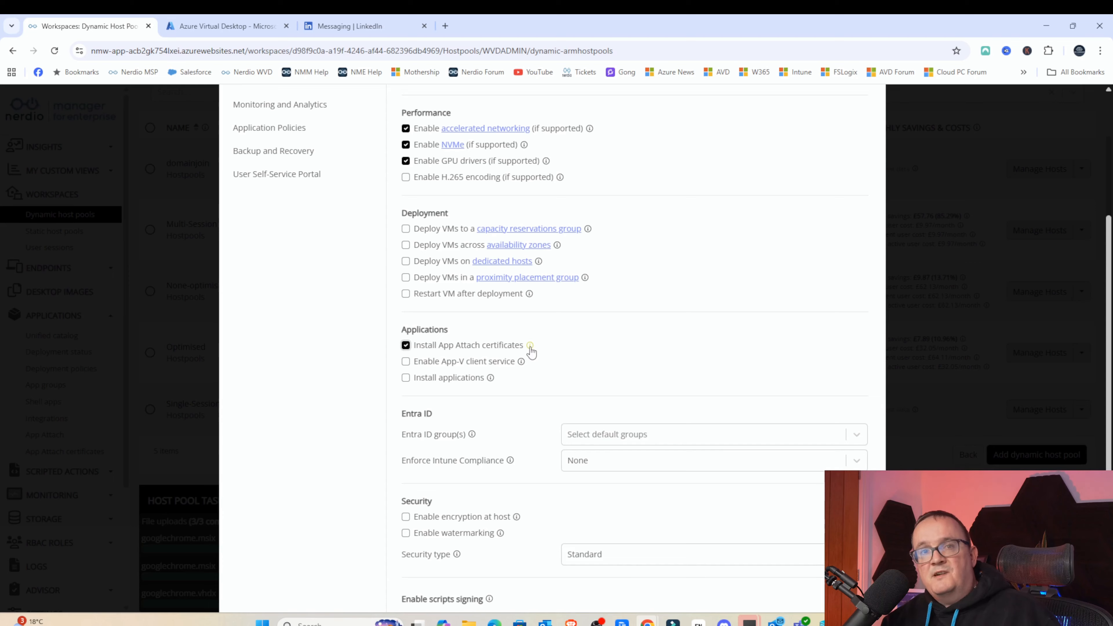
scroll(529, 347, "down", 4)
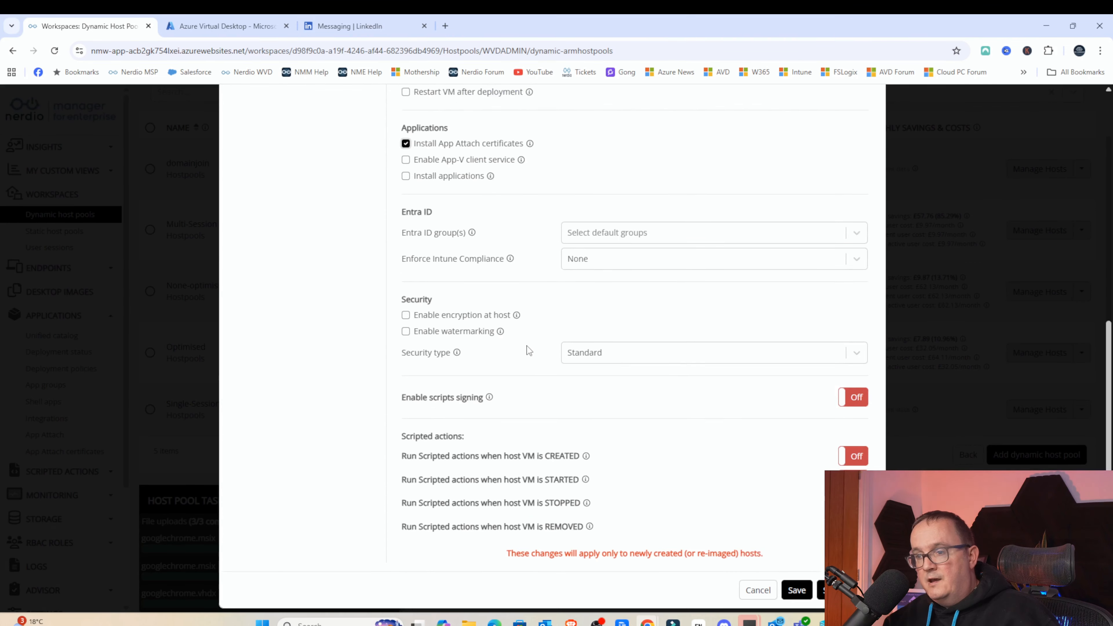
scroll(528, 347, "down", 1)
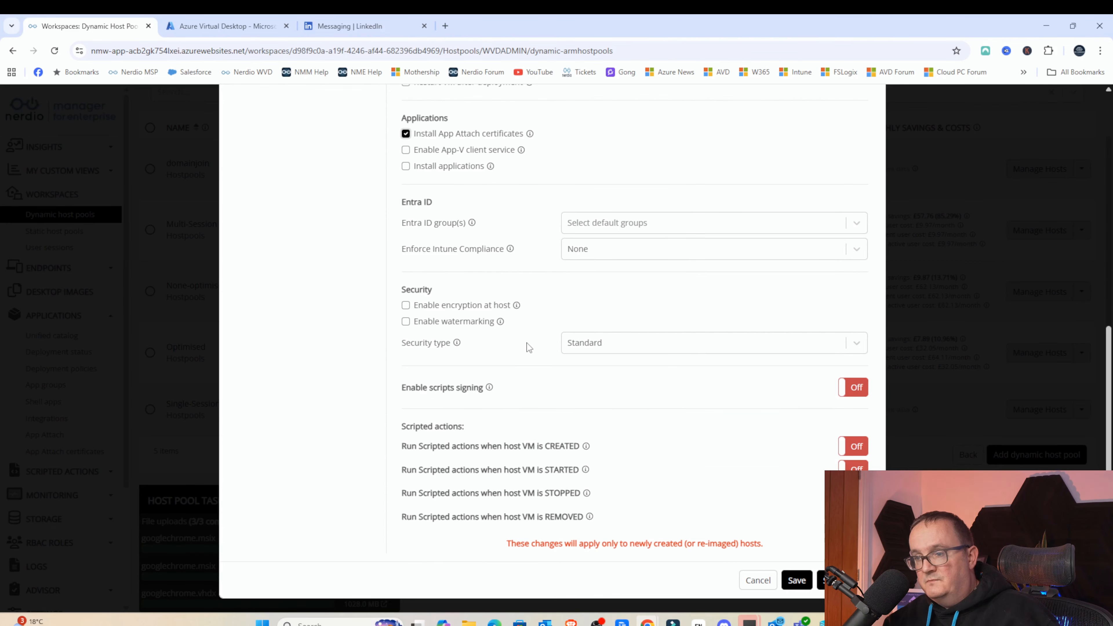
left_click(749, 583)
left_click(603, 123)
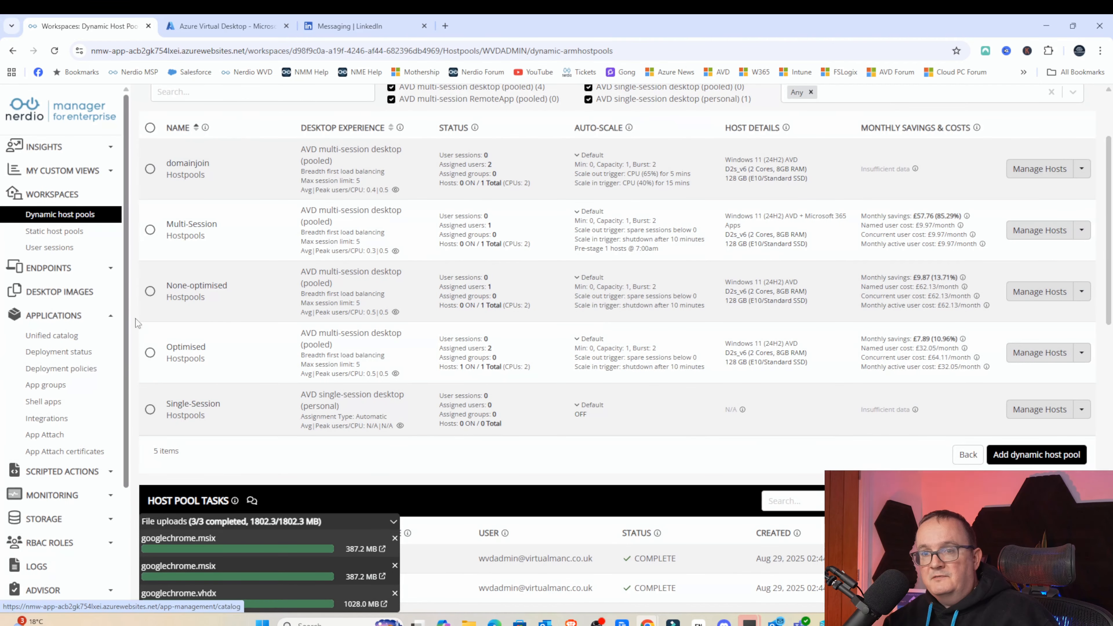
Check the googlechrome.cer entry in the list of App Attach certificates
left_click(82, 385)
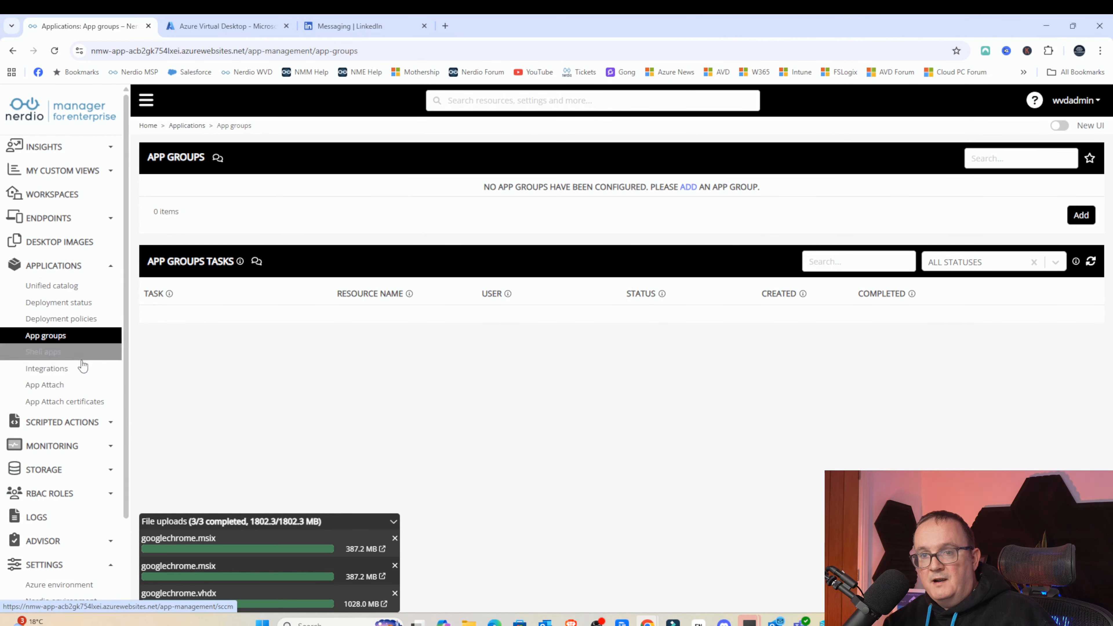
left_click(61, 398)
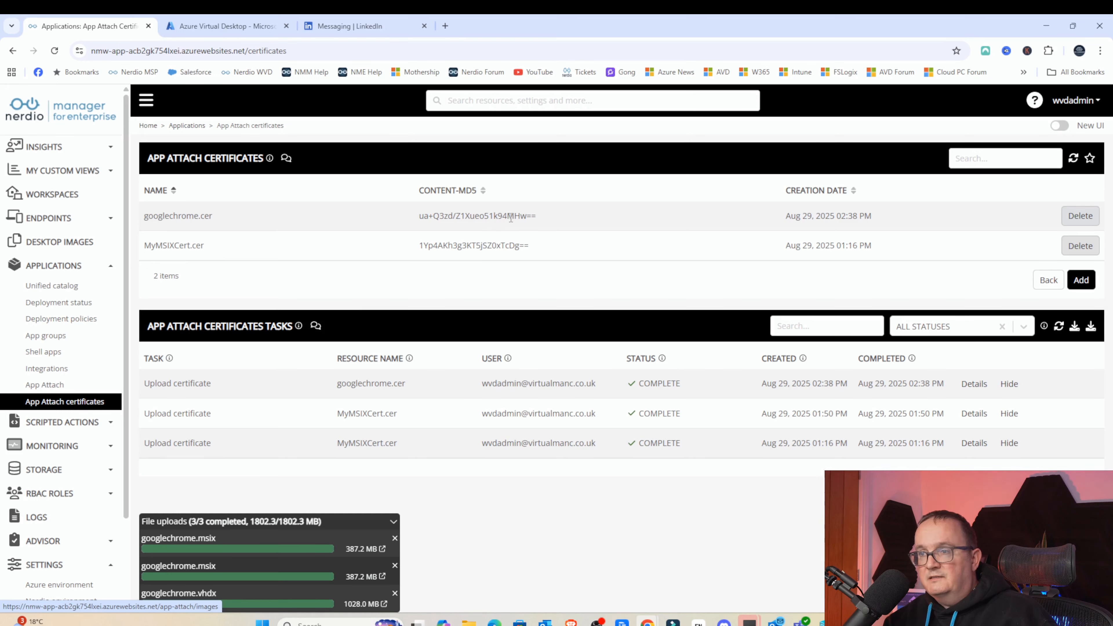
left_click_drag(149, 220, 1037, 220)
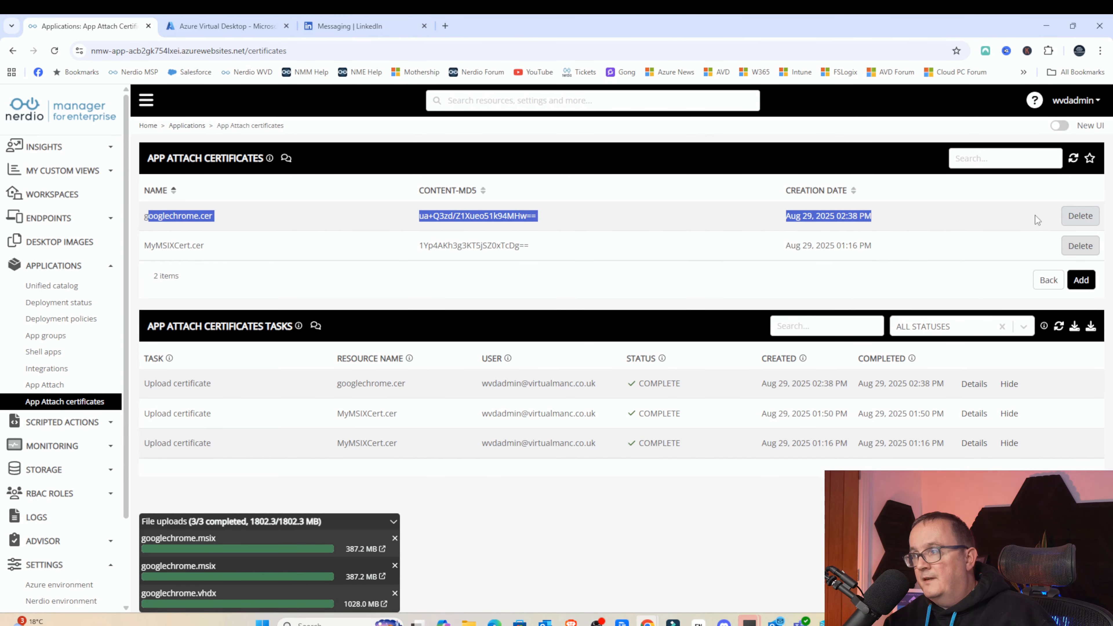
Check the MyMSIXCert.cer entry among the App Attach certificates and return to the WVDADMIN workspace's dynamic host pools
left_click(881, 229)
left_click_drag(156, 242, 596, 251)
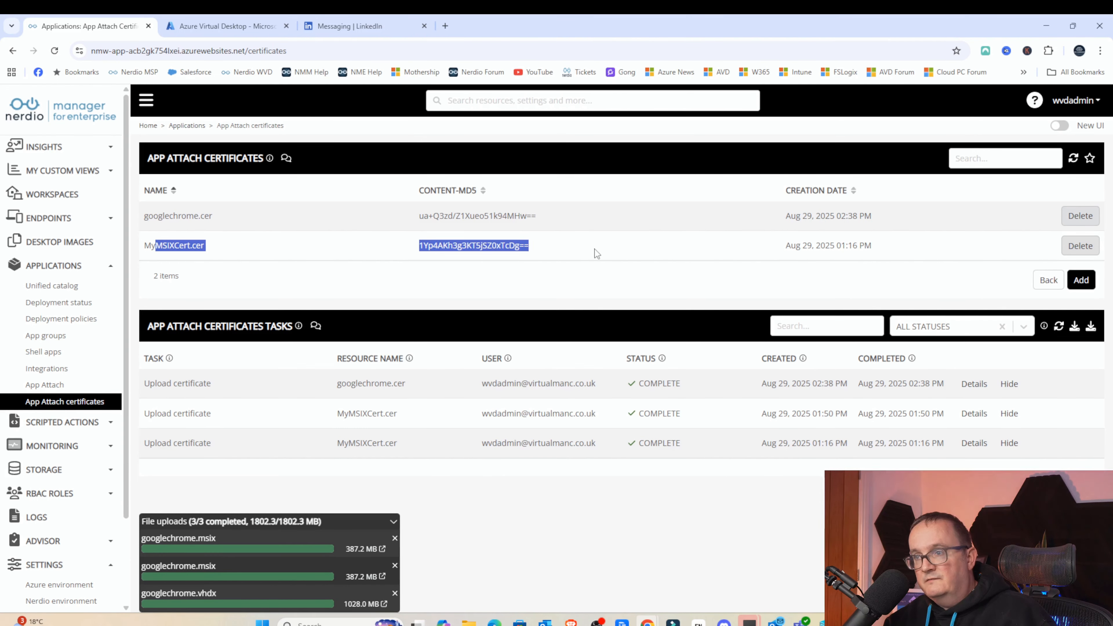
left_click(53, 195)
left_click(177, 224)
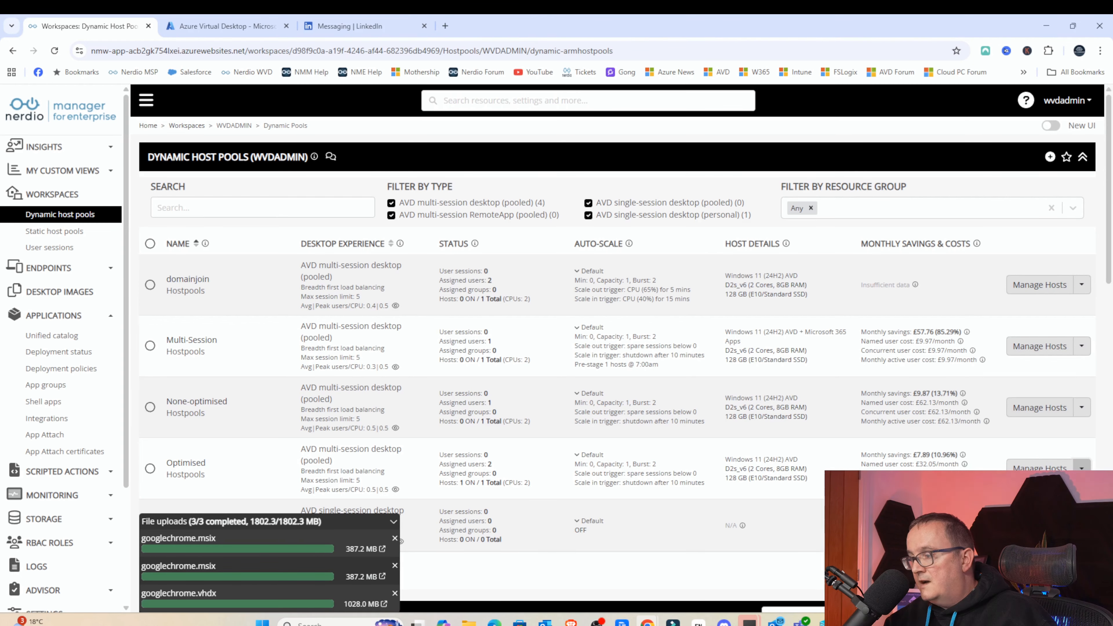
Upload googlechrome.cer from the MSIX folder and install it on the session hosts of the Optimised host pool
left_click(911, 272)
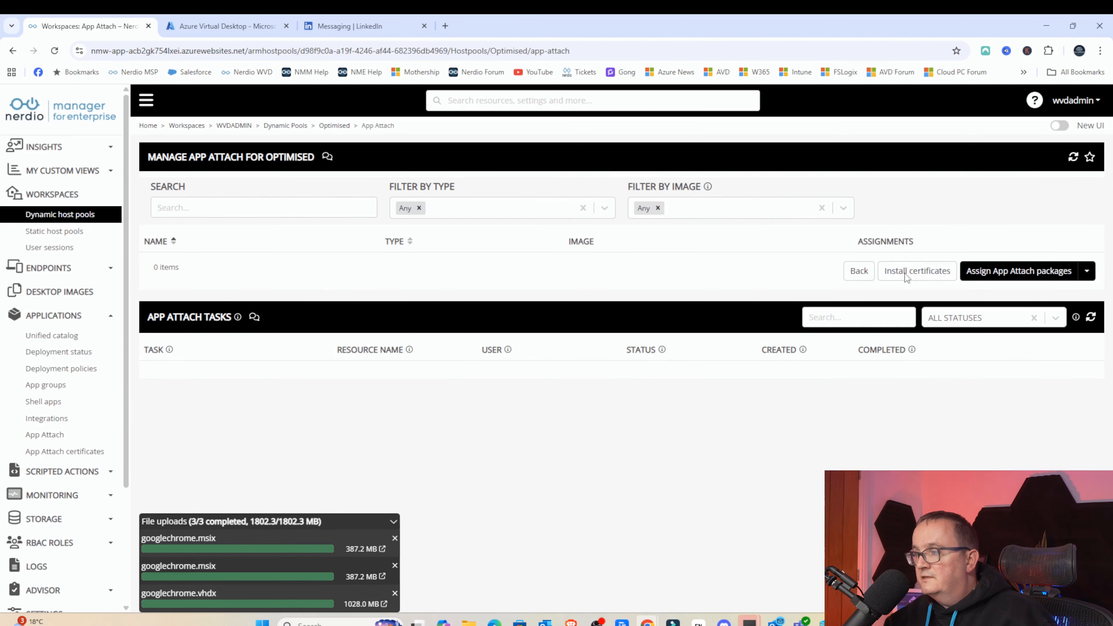
left_click(565, 177)
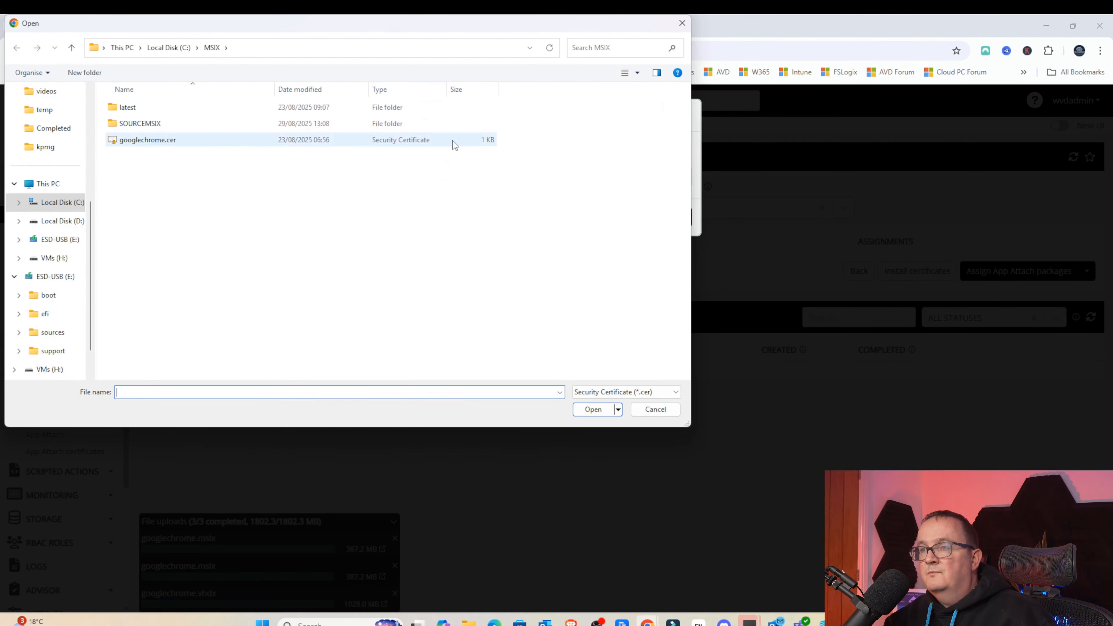
left_click(170, 140)
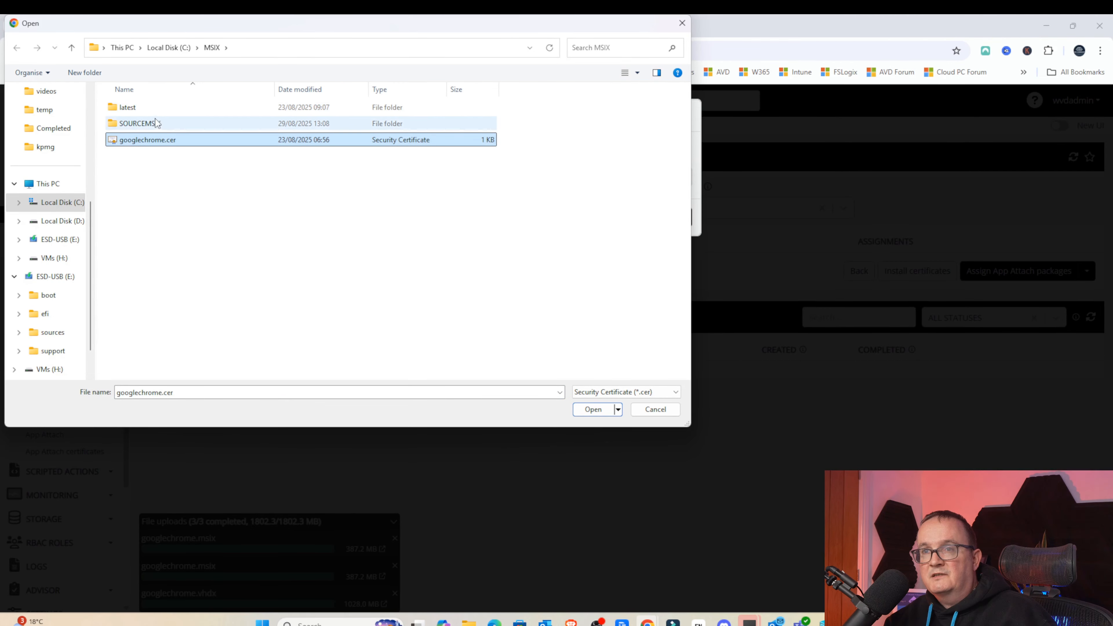
double_click(170, 140)
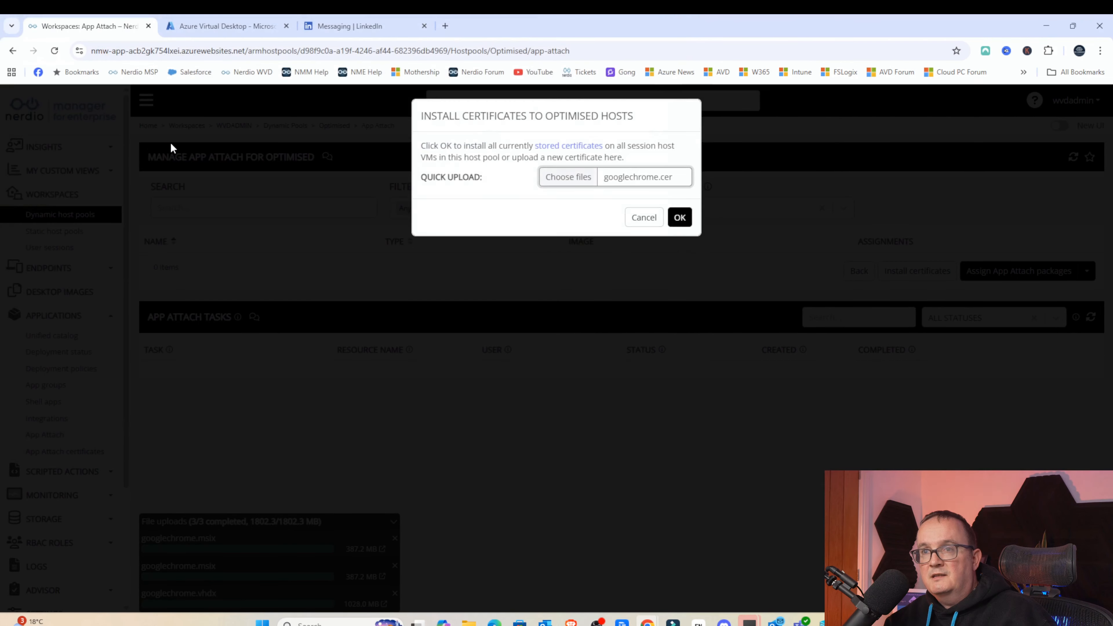
left_click(685, 221)
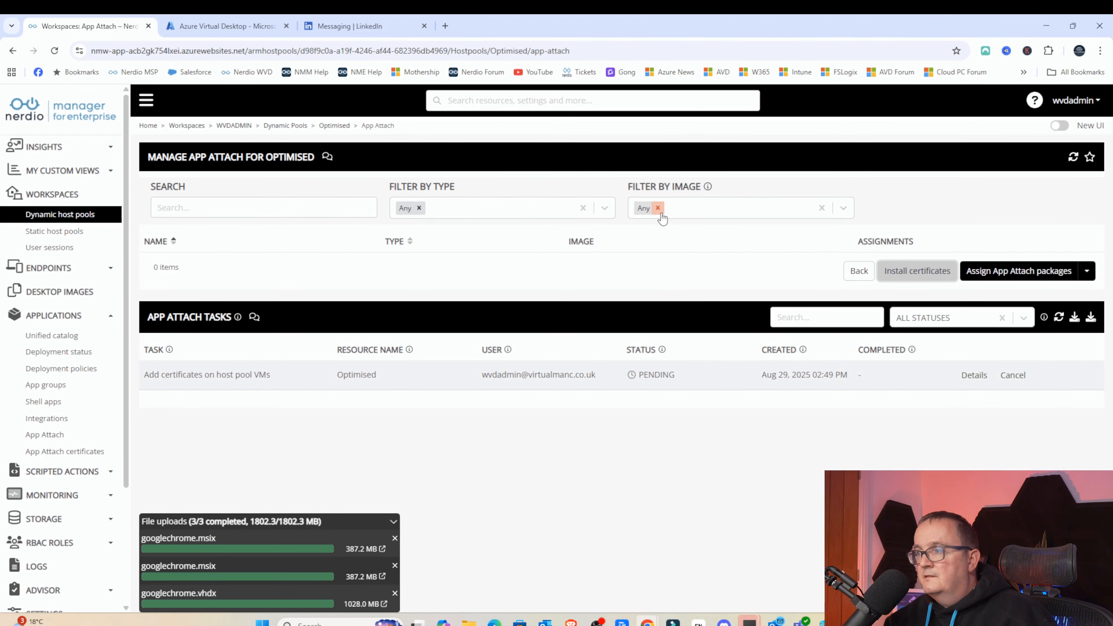
Upload the certificate from the SOURCEMSIX folder and install it on the Optimised hosts
left_click(885, 276)
left_click(578, 184)
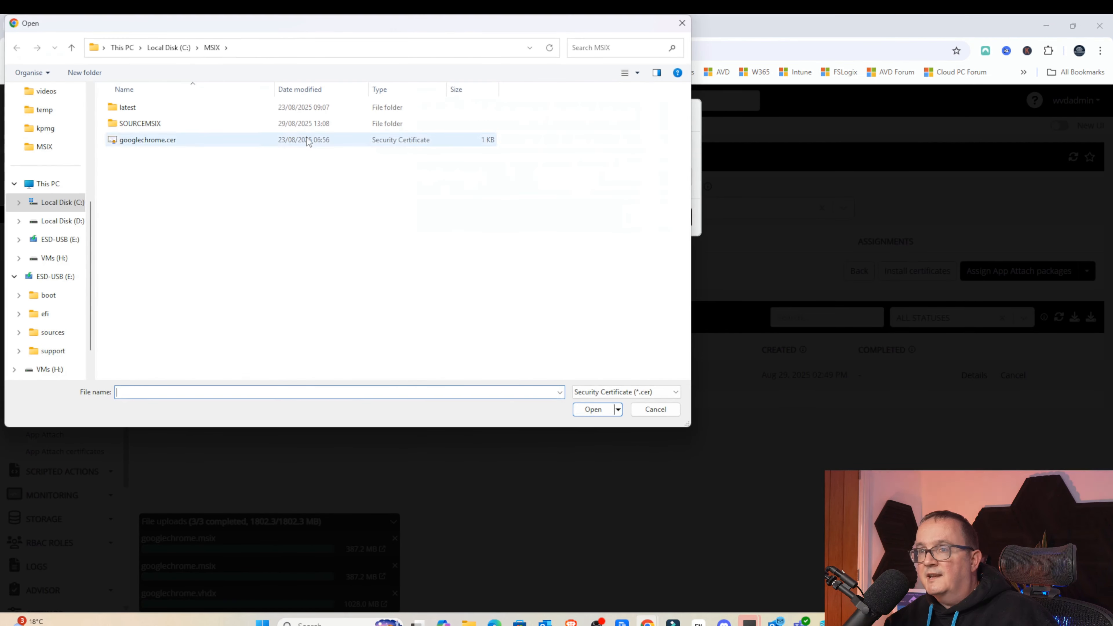
double_click(239, 125)
left_click(219, 109)
double_click(219, 110)
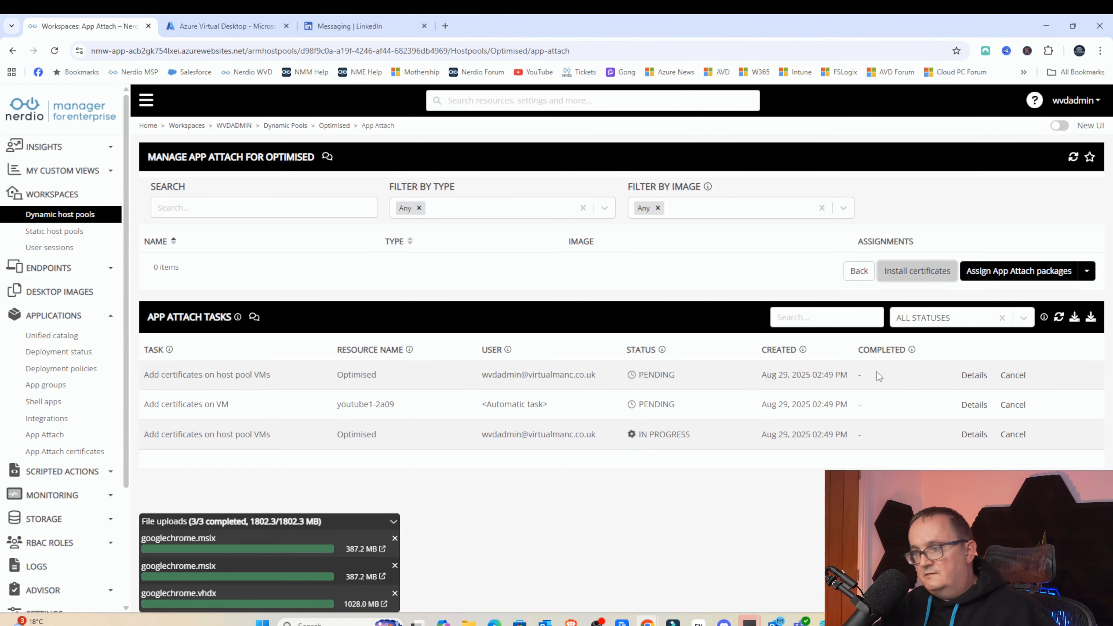
Review the job details of the first certificate installation task and return to the Optimised pool's session hosts
left_click(973, 434)
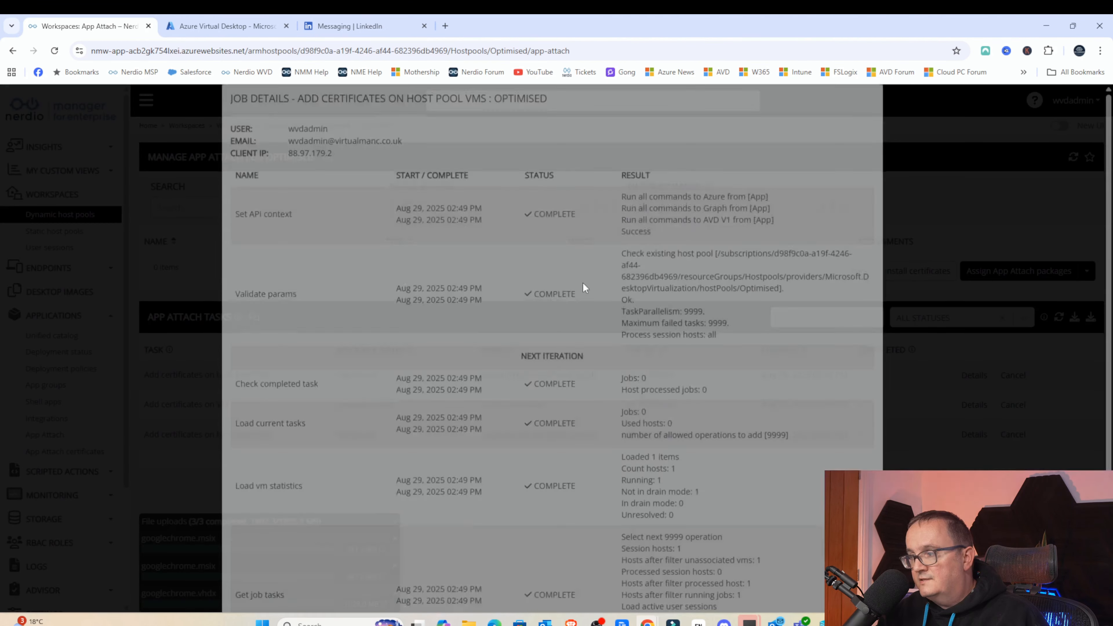
scroll(642, 315, "down", 3)
key("Escape")
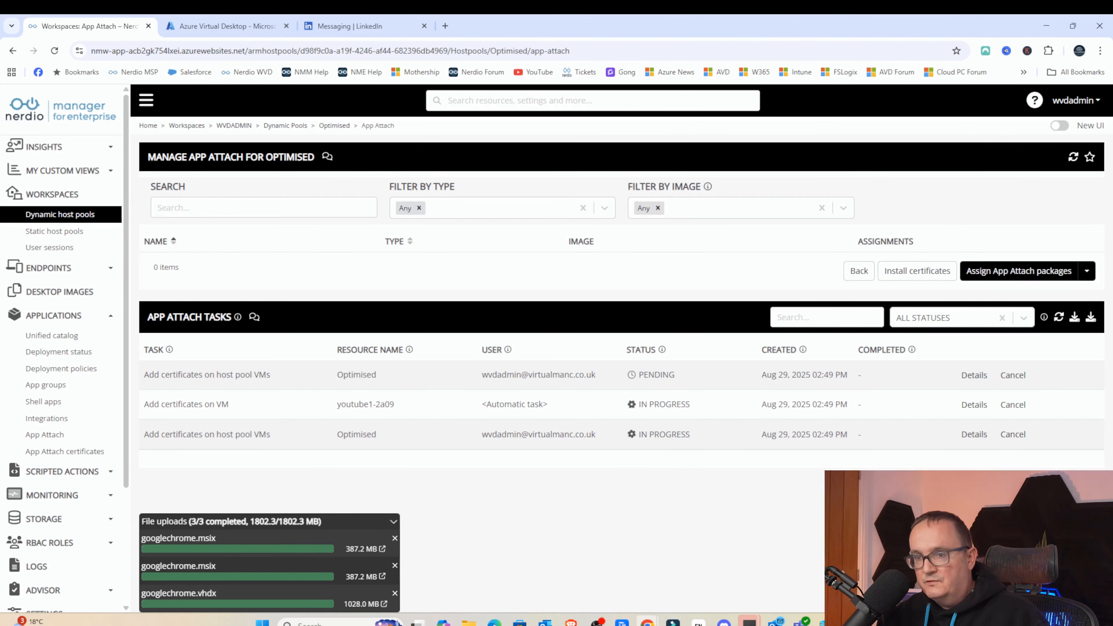
key("alt+Left")
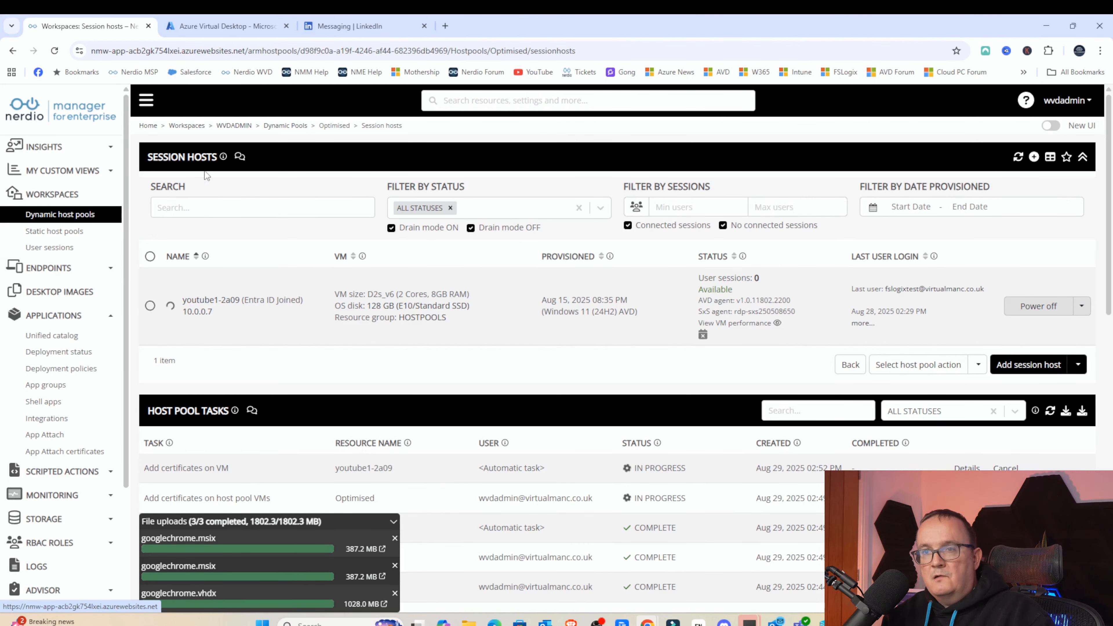
Start a new App Attach package using the GoogleChrome image from the Image Library
left_click(46, 384)
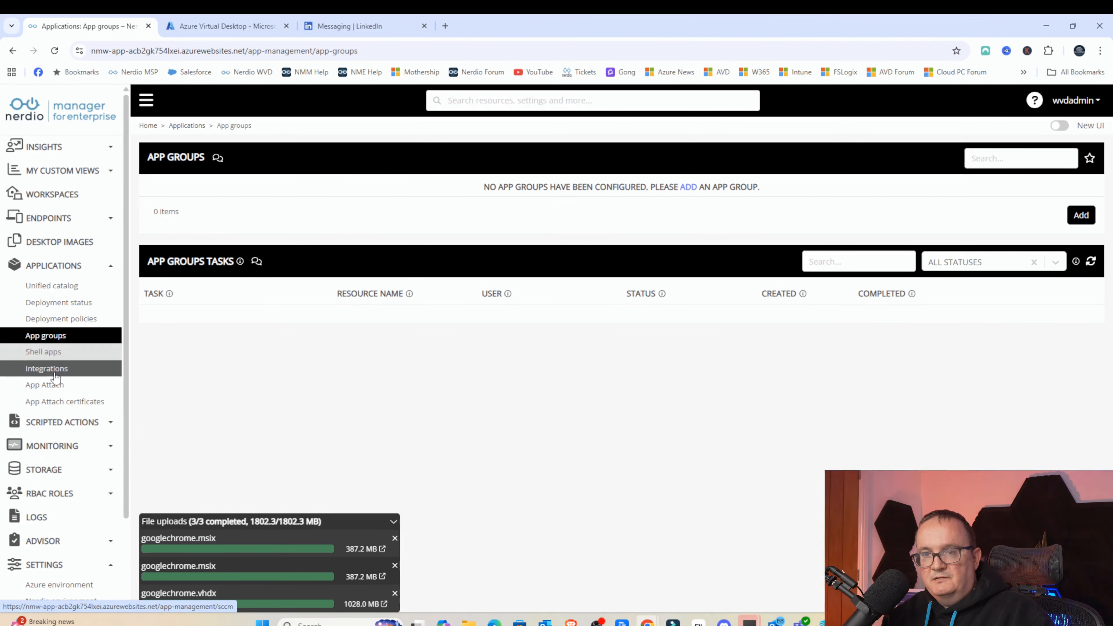
left_click(48, 385)
left_click(845, 154)
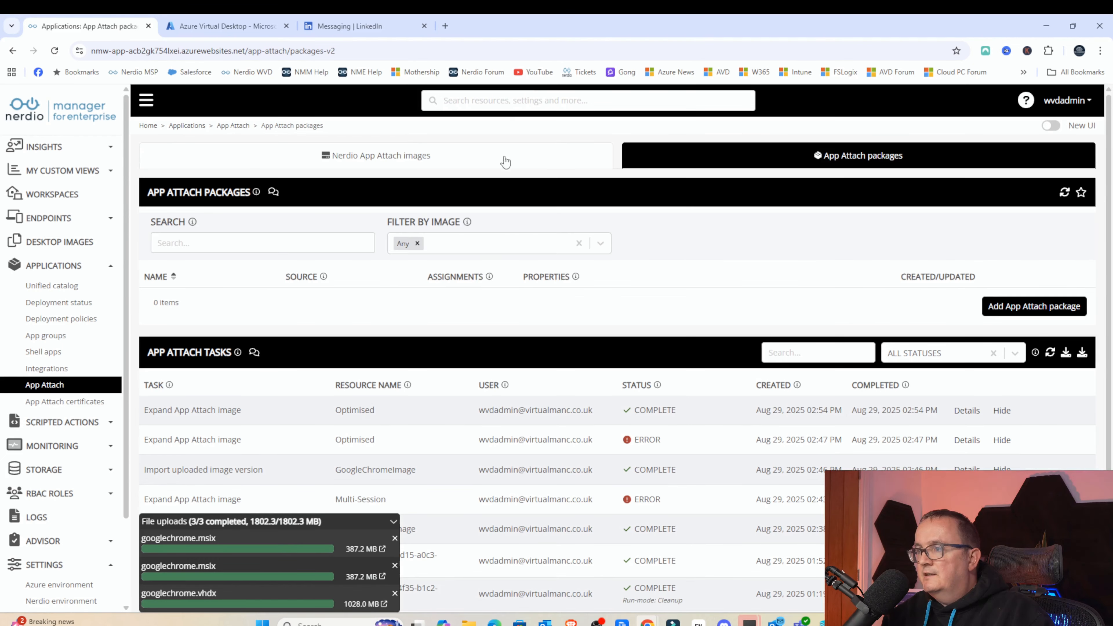
left_click(991, 308)
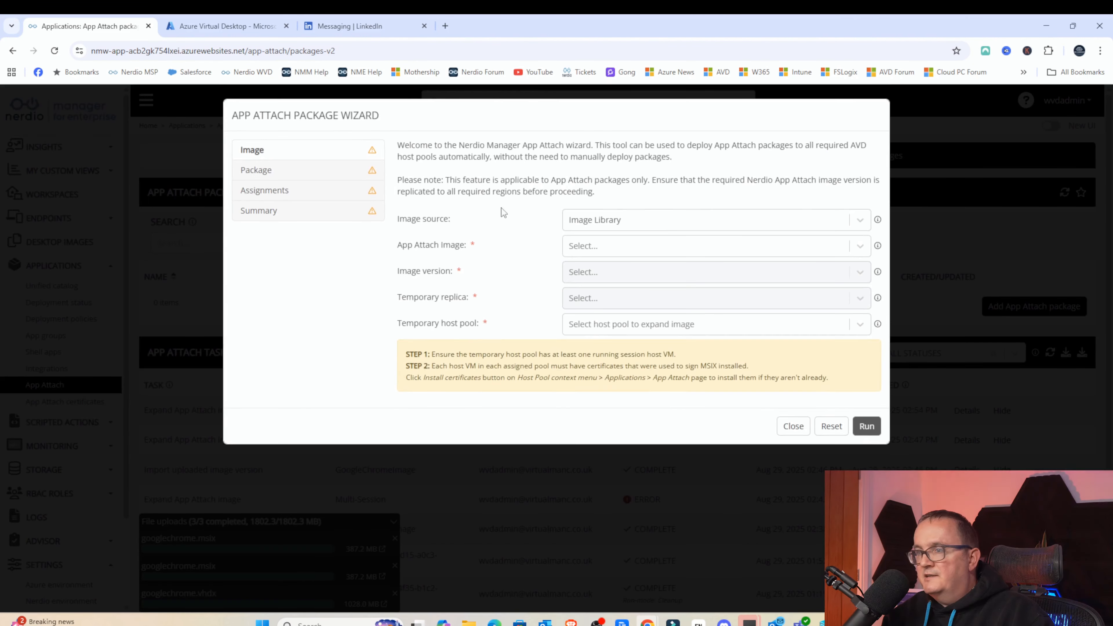
left_click(595, 246)
left_click(635, 269)
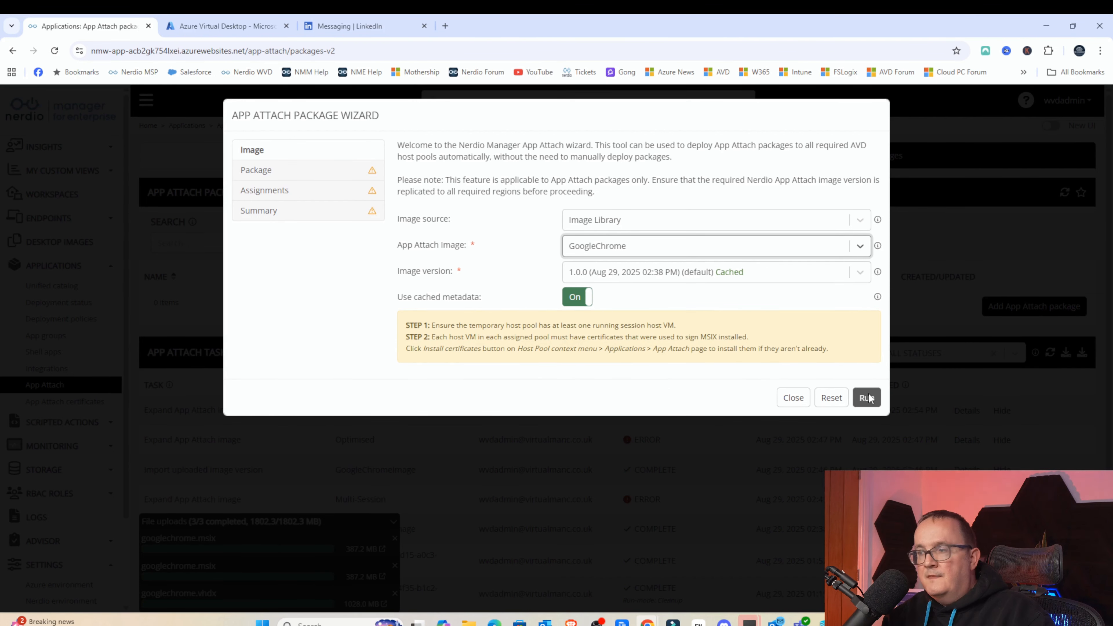
Add the GoogleChrome_139.0.7258.0_x64__zx1grg39mg2x4 package in the wizard's package settings
left_click(298, 172)
left_click(603, 178)
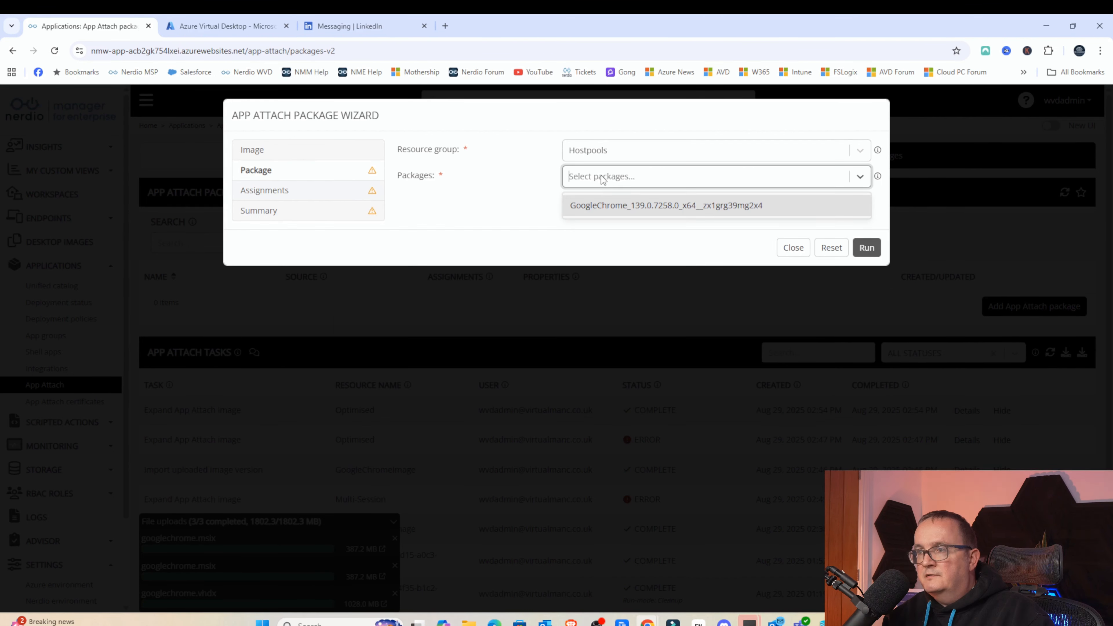
left_click(634, 205)
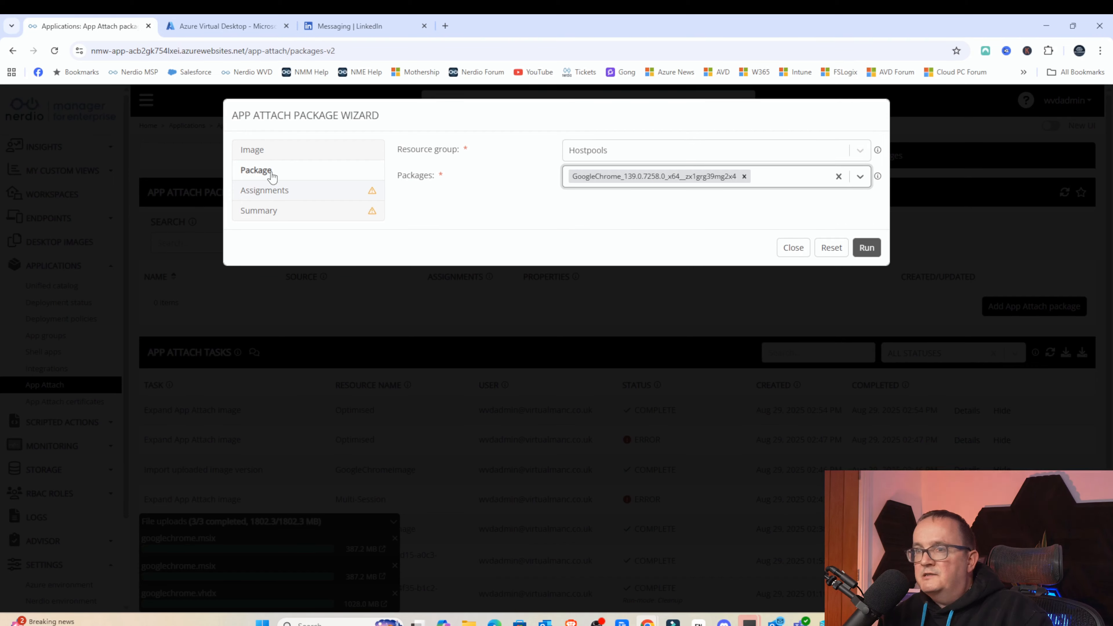
Assign the package to the Optimised host pool and the WVD administrator account, and run the wizard
left_click(271, 190)
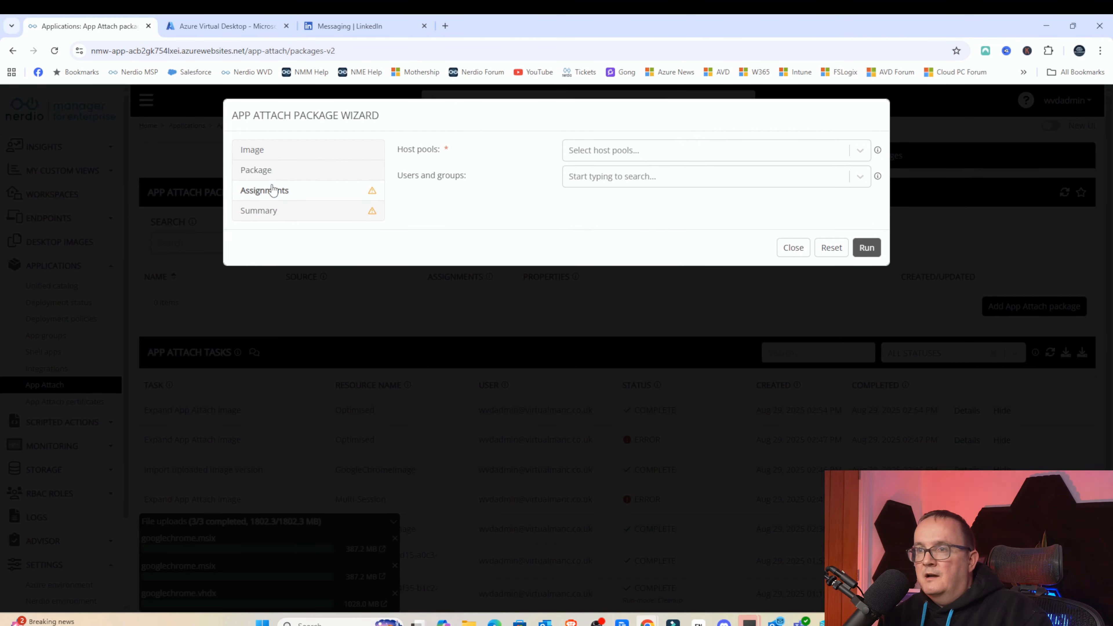
left_click(602, 151)
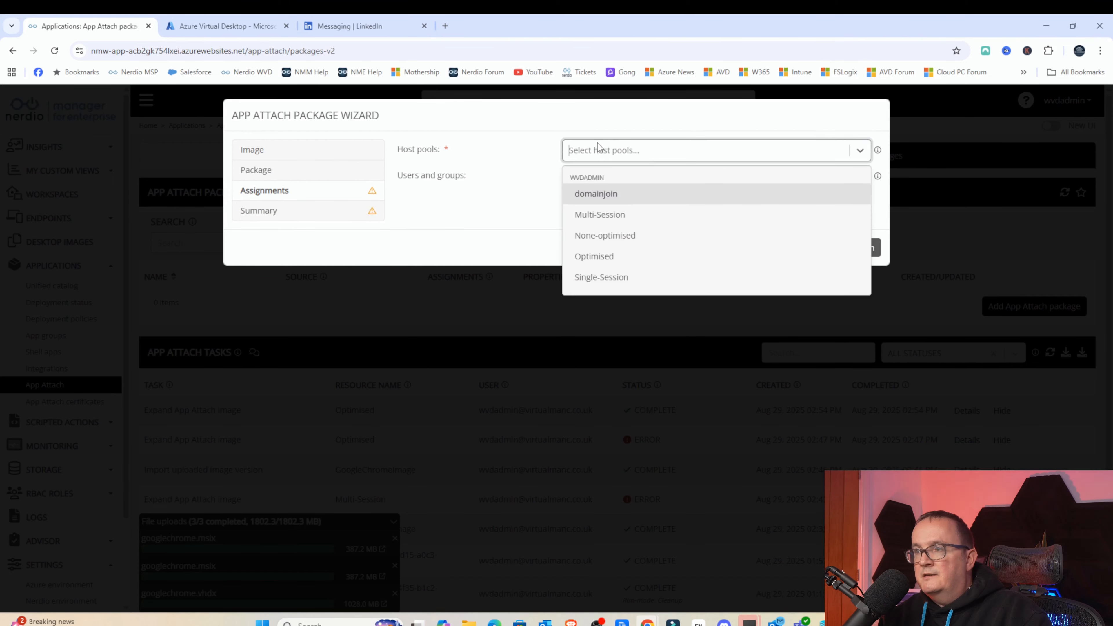
left_click(606, 261)
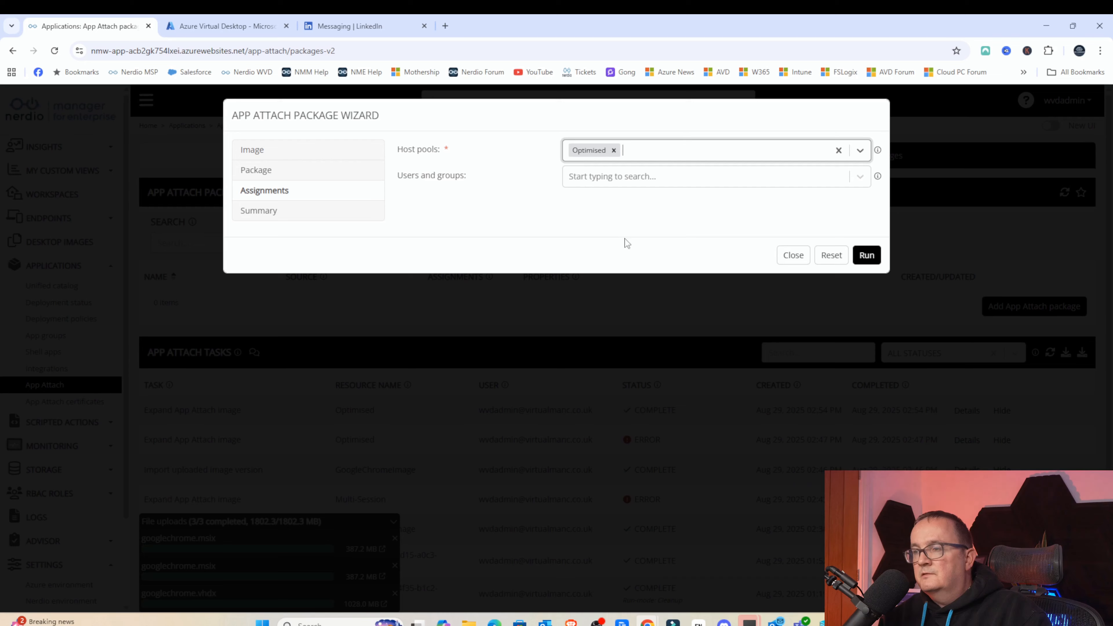
left_click(631, 178)
type("EVD")
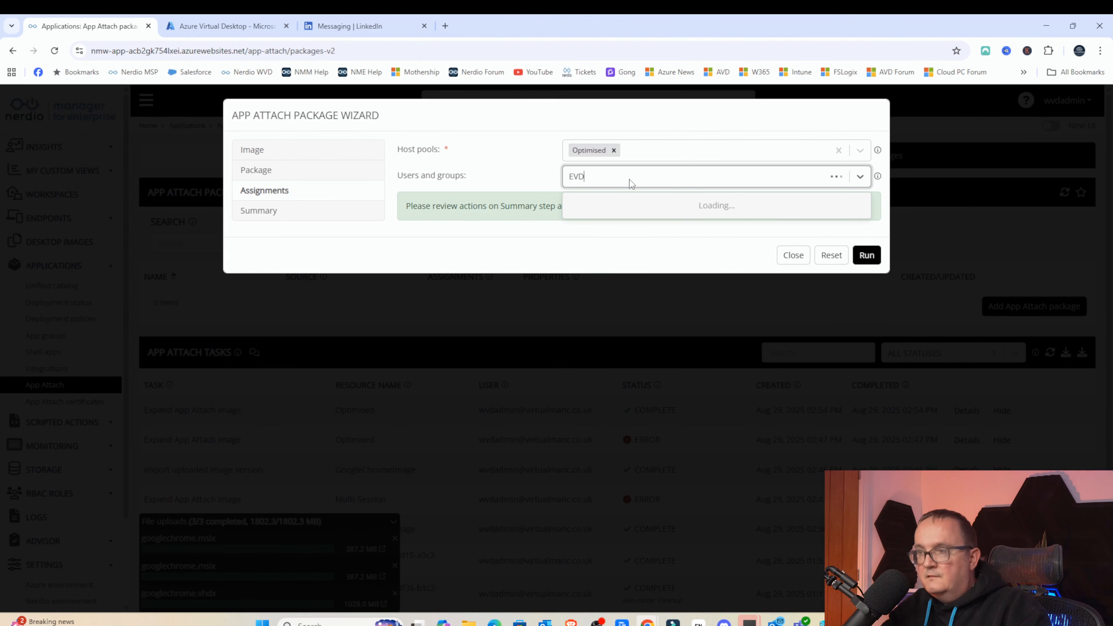
key("BackSpace")
key("BackSpace")
key("BackSpace")
type("WVD")
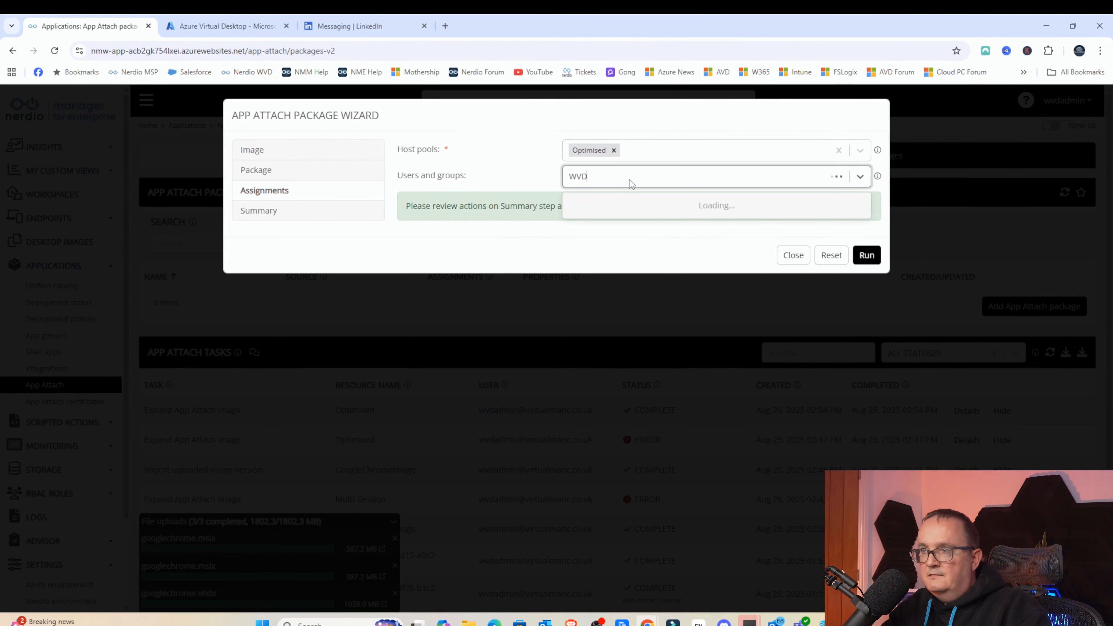
left_click(648, 205)
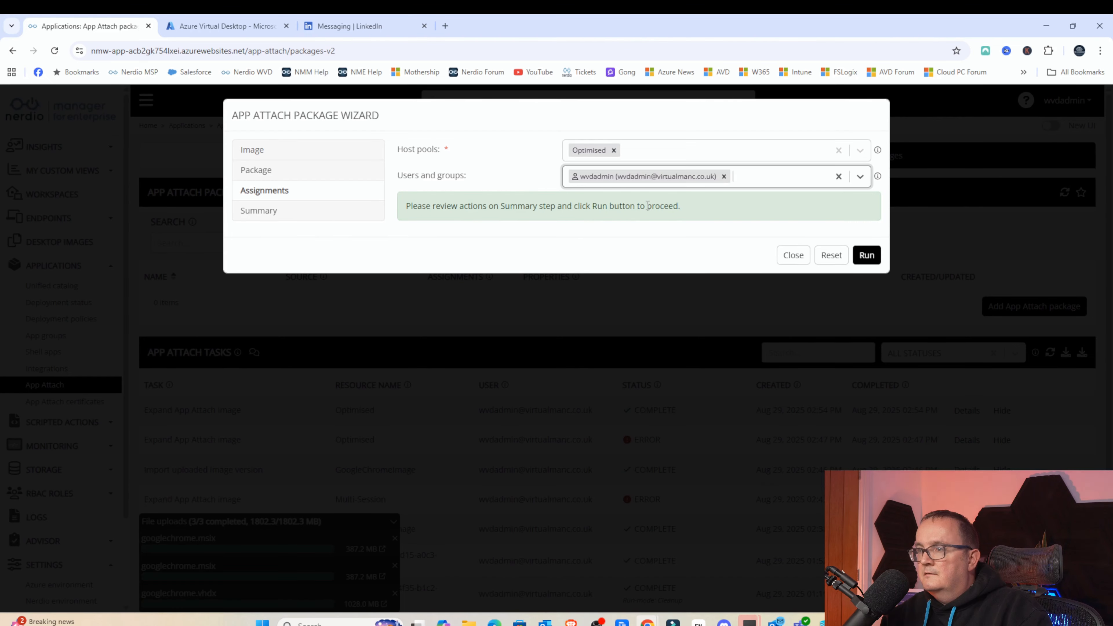
left_click(874, 258)
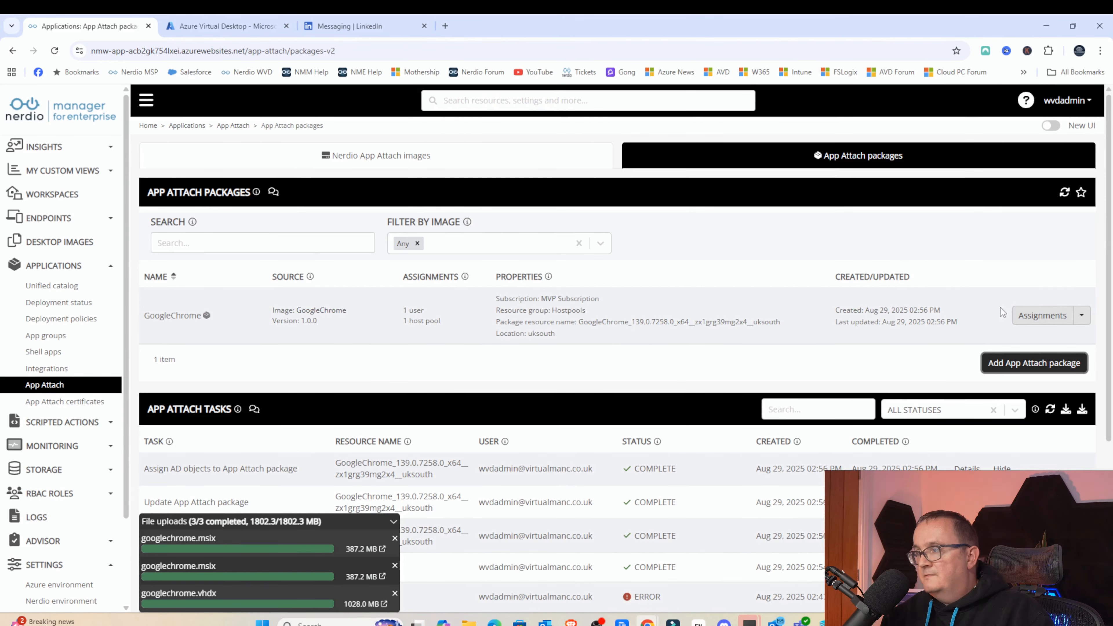
Review the GoogleChrome package's user and host pool assignments, and look up the Optimised host pool's available actions
left_click(1012, 316)
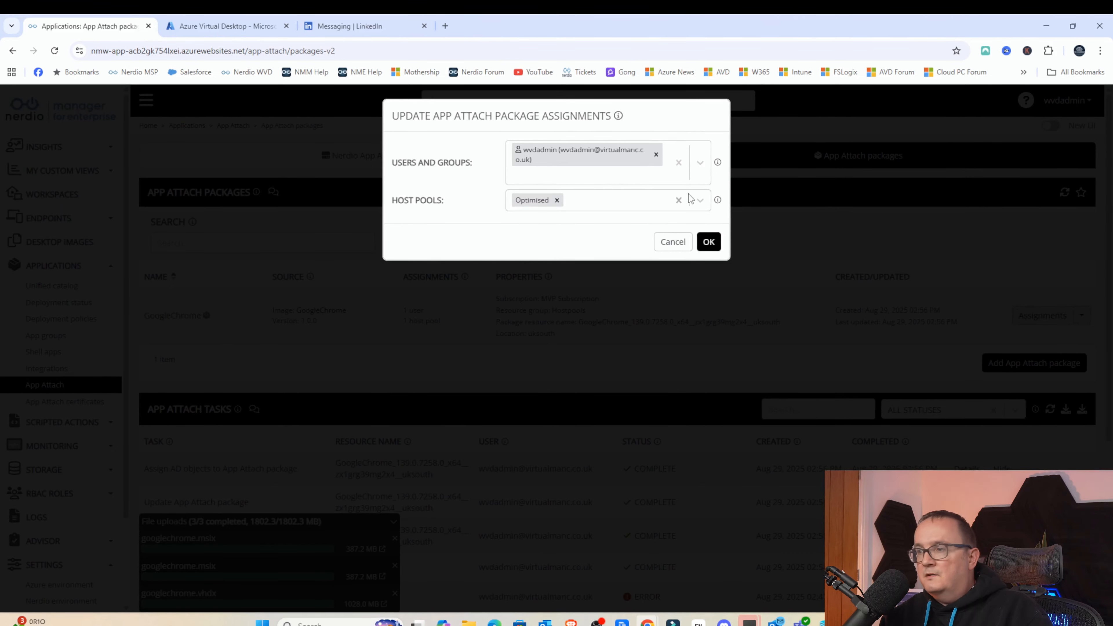
left_click(673, 241)
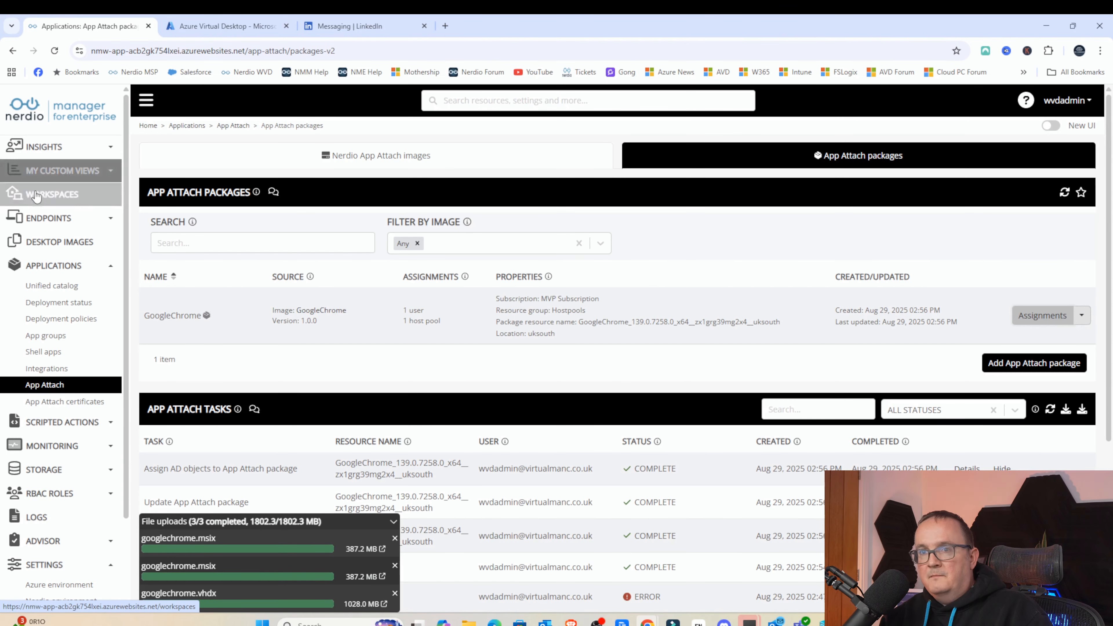
left_click(36, 197)
left_click(175, 224)
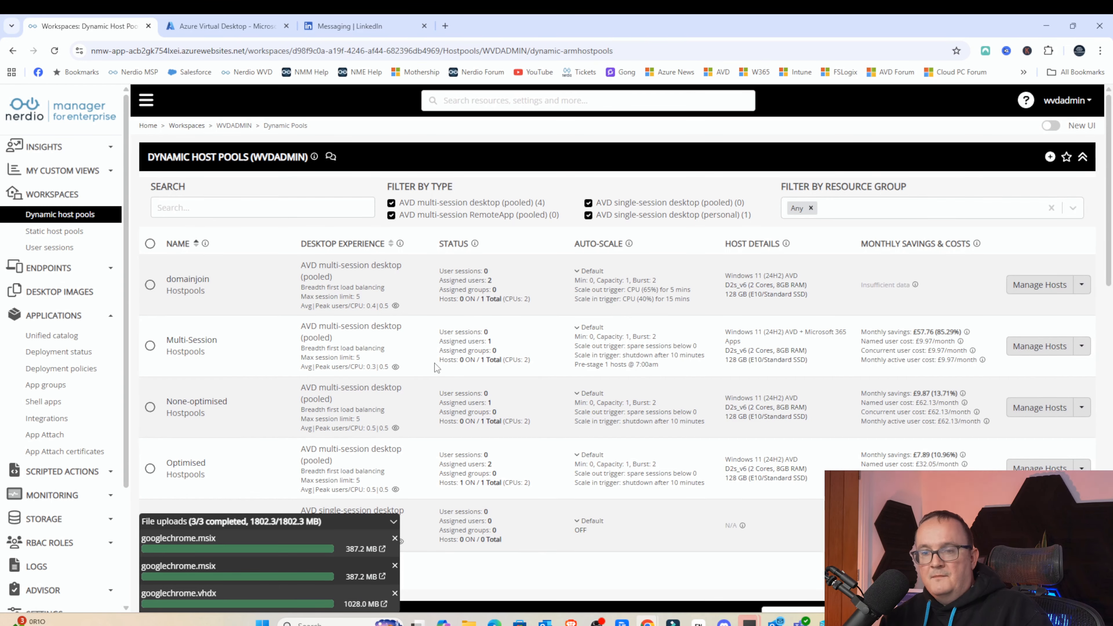
scroll(436, 368, "down", 1)
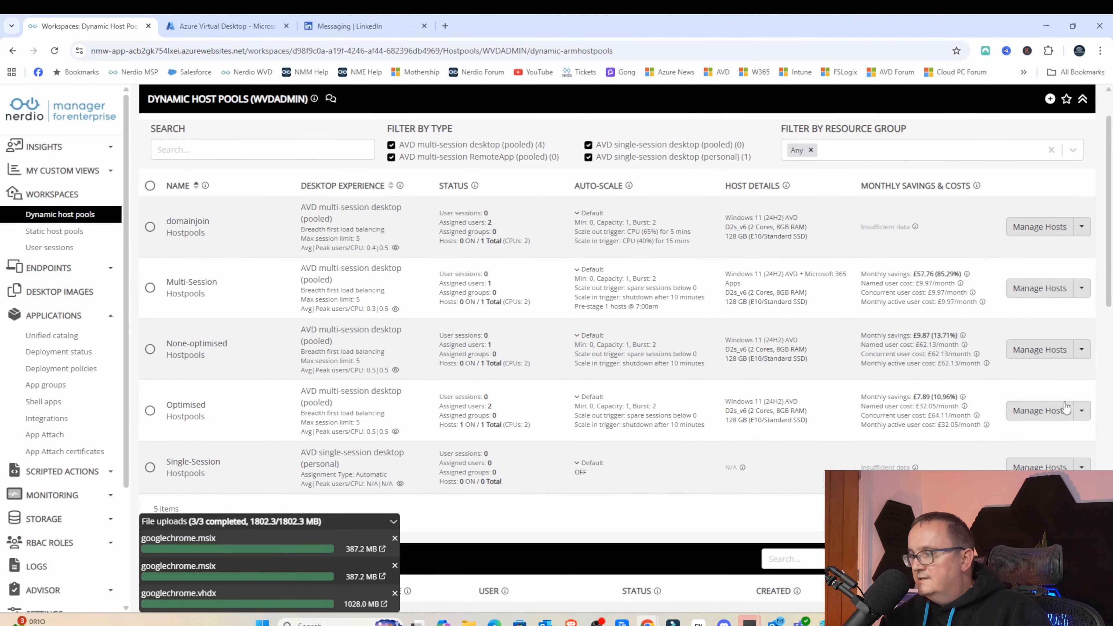
left_click(1081, 410)
mouse_move(1021, 464)
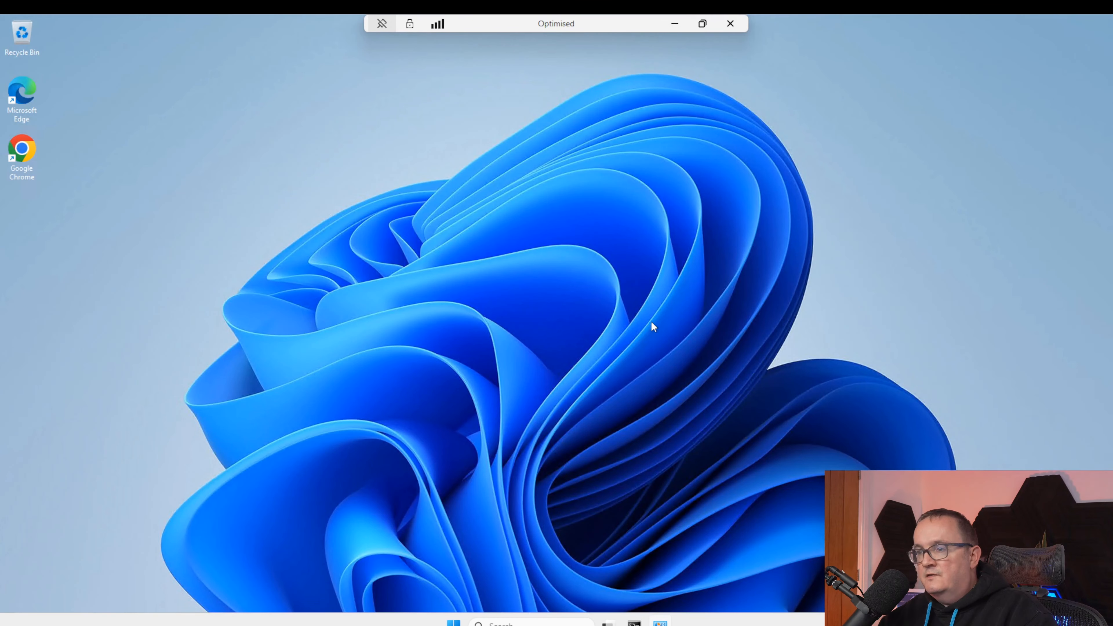
In the Optimised remote session, run appwiz.cpl from Command Prompt, check the installed programs for Google Chrome, and move the prompt window
left_click(634, 623)
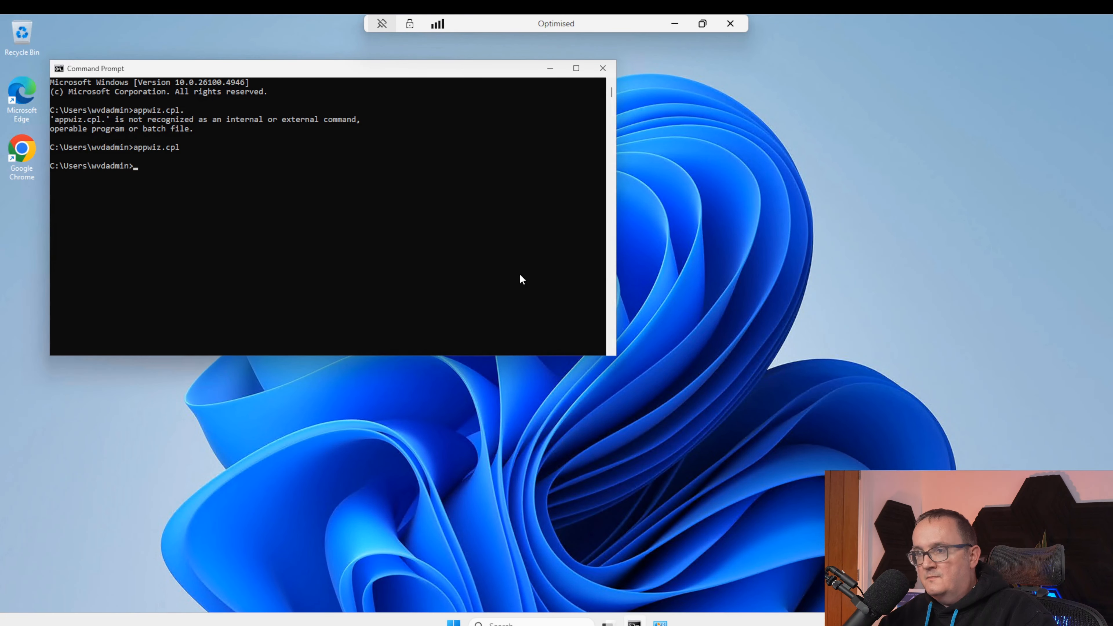
key("Up")
key("Return")
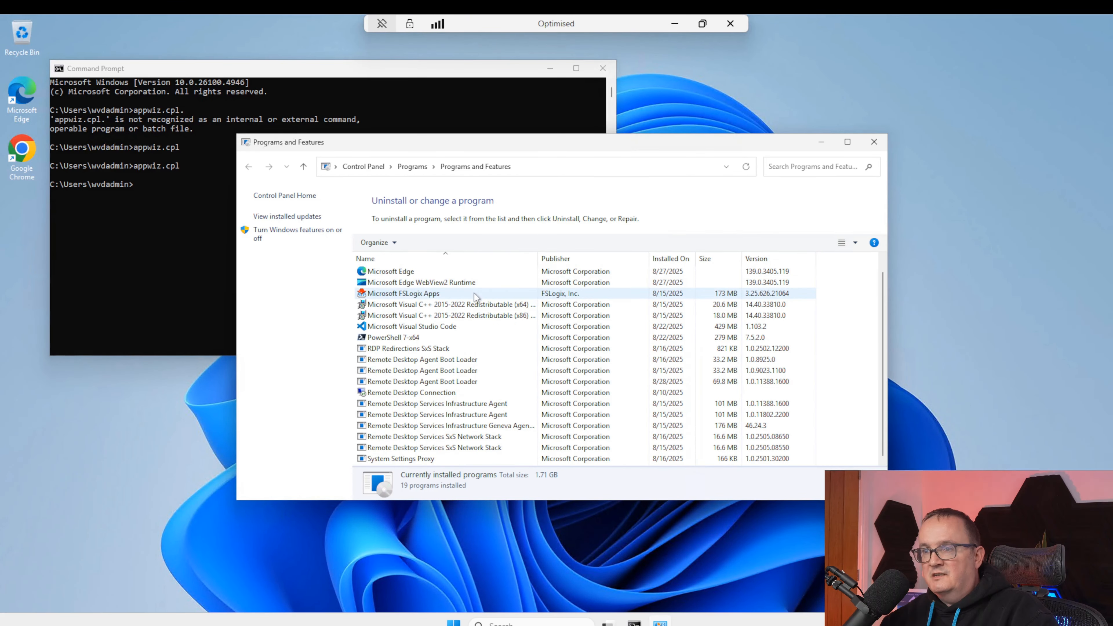
scroll(485, 375, "up", 1)
left_click_drag(190, 64, 326, 52)
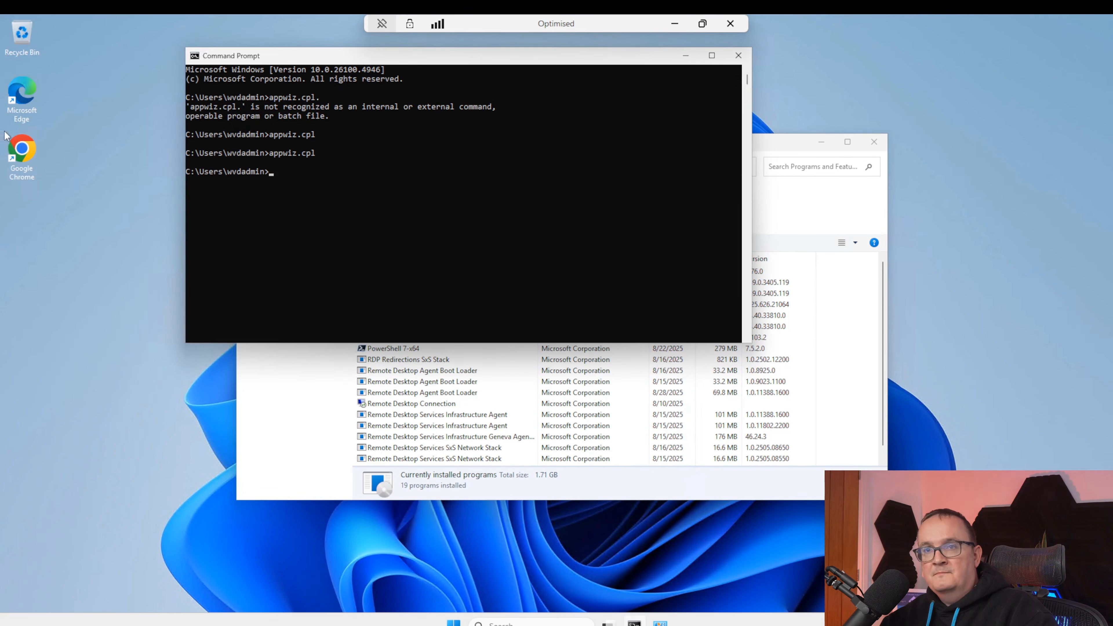